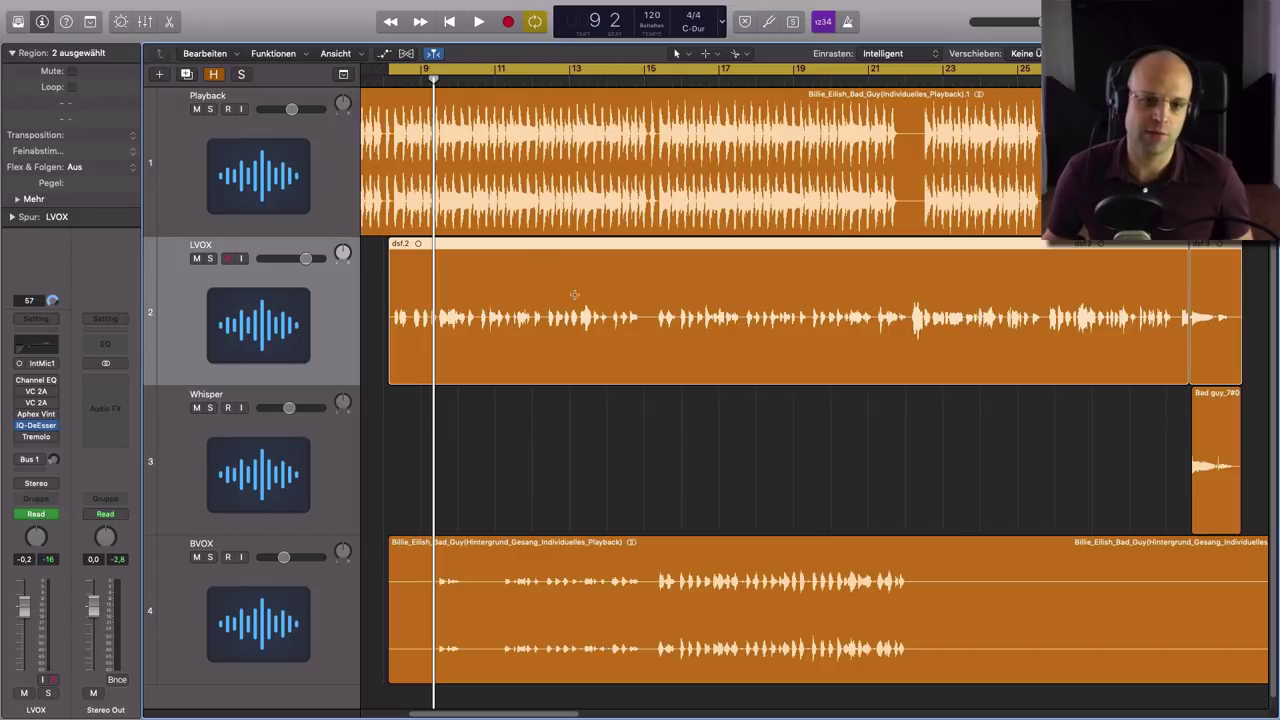
Play the full mix from bar 9 to about bar 13.
{"action": "key", "text": "space"}
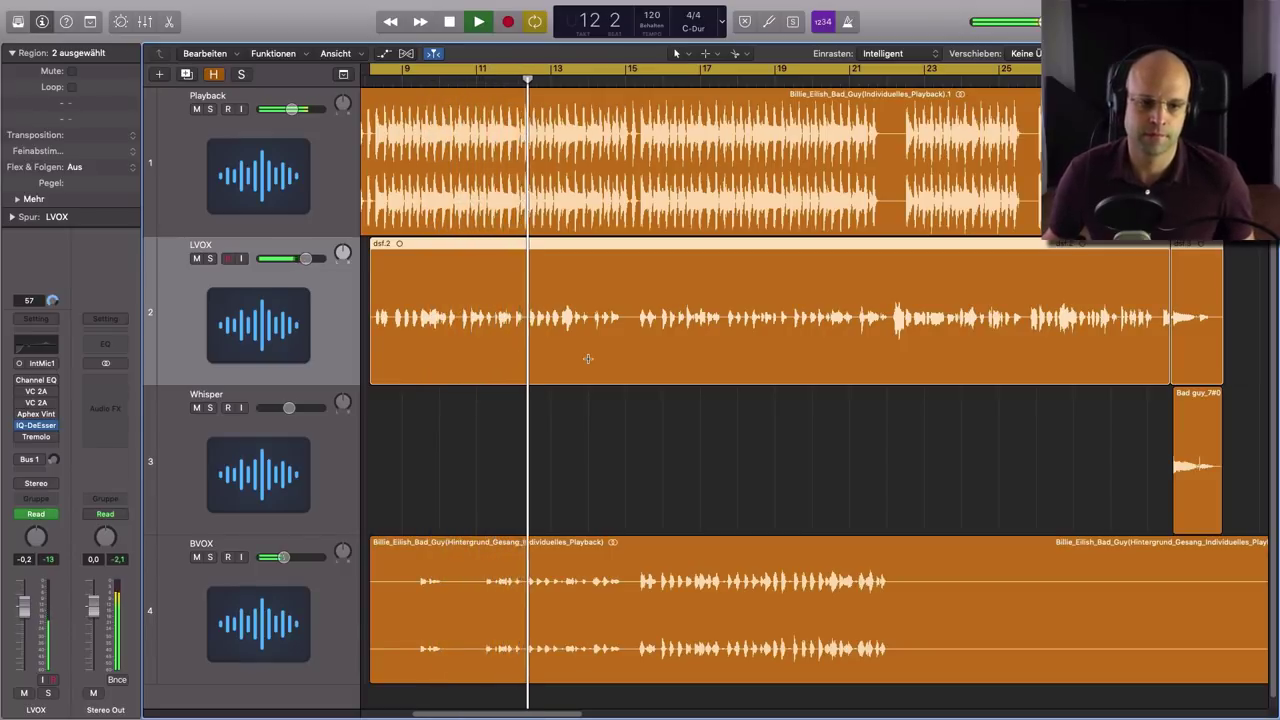
{"action": "key", "text": "space"}
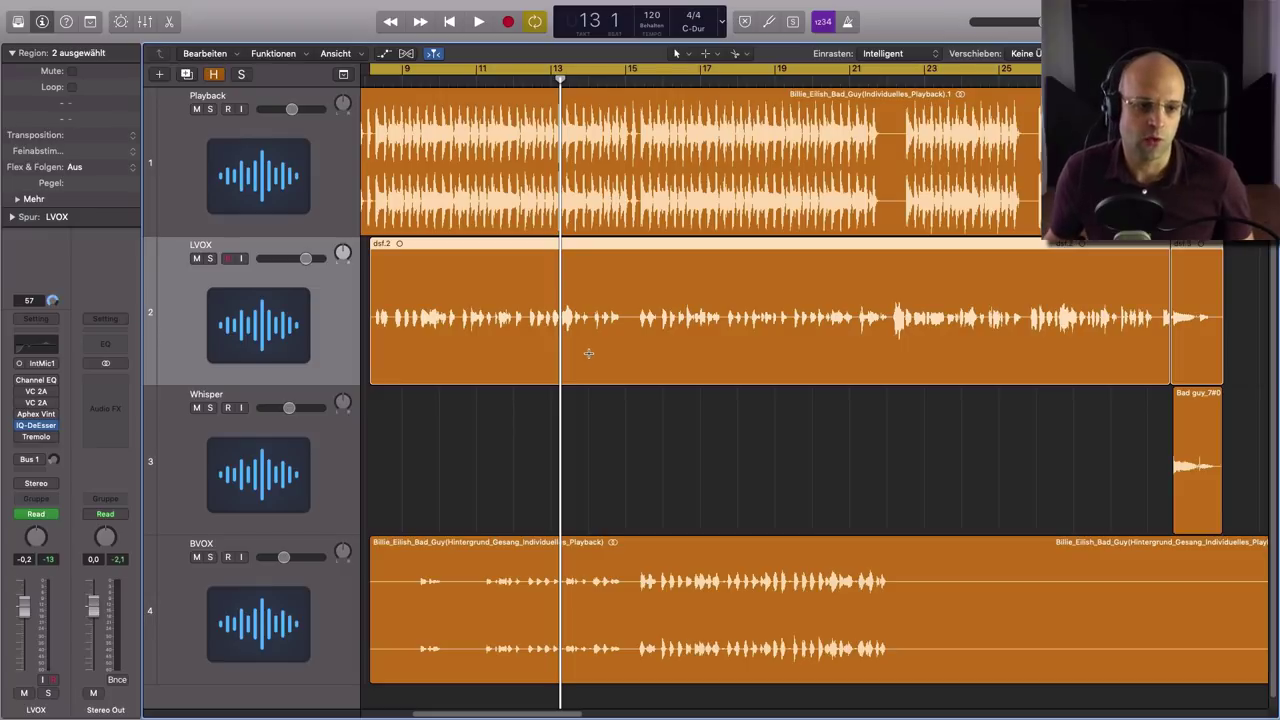
Open the LVOX track's Channel EQ and isolate the lead vocal by muting BVOX and soloing LVOX.
{"action": "left_click", "coordinate": [35, 381]}
{"action": "left_click_drag", "start_coordinate": [300, 50], "coordinate": [724, 225]}
{"action": "left_click", "coordinate": [196, 557]}
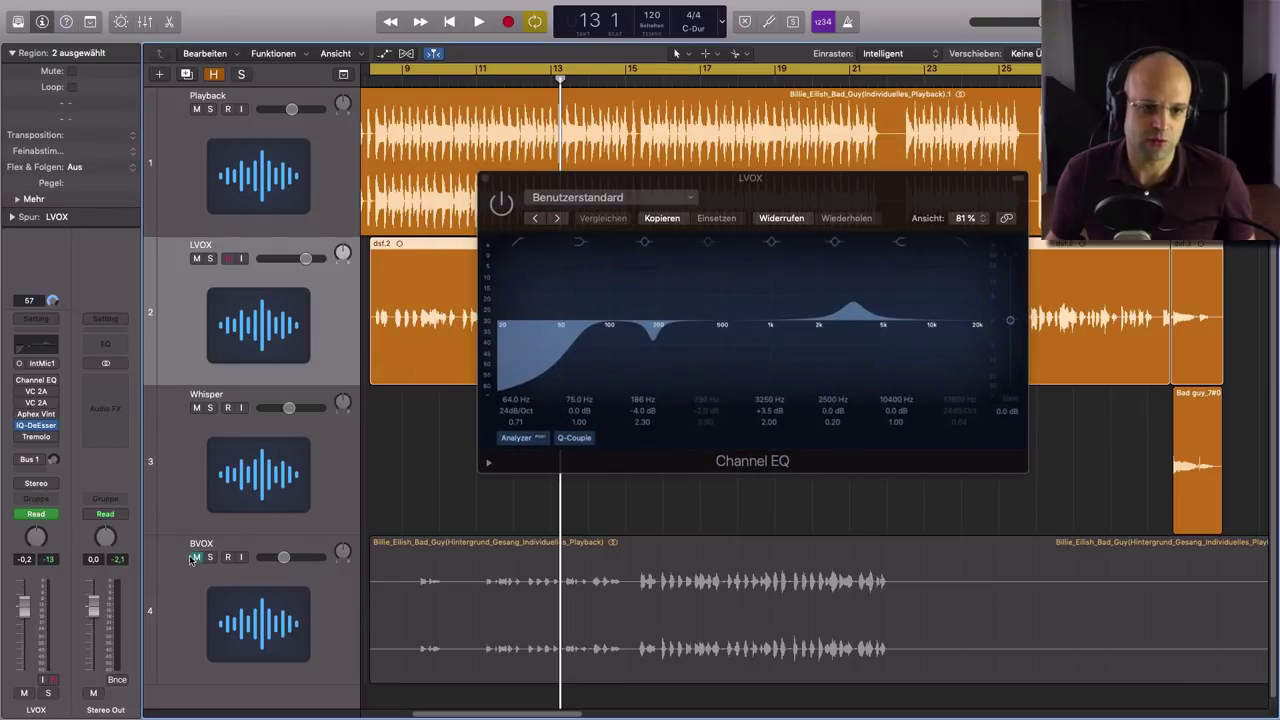
{"action": "left_click", "coordinate": [211, 260]}
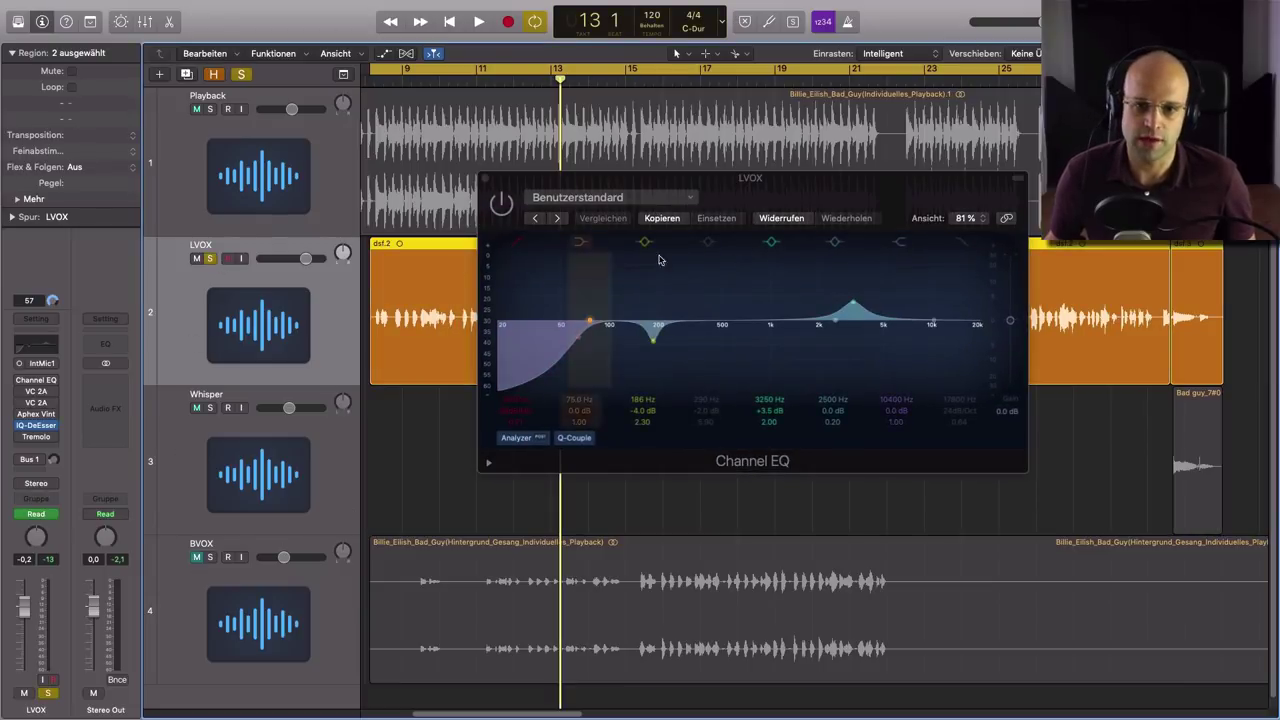
{"action": "left_click_drag", "start_coordinate": [694, 232], "coordinate": [700, 238]}
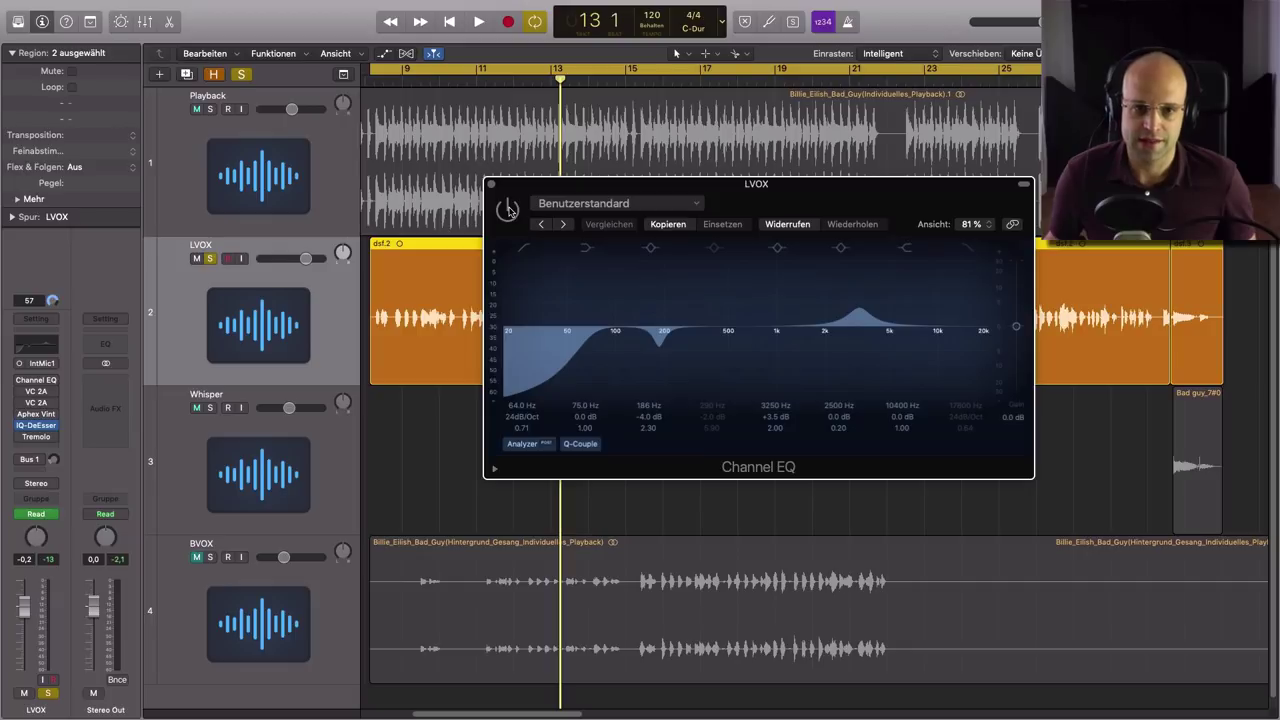
Compare the soloed vocal with the Channel EQ on and off during playback, leave the EQ enabled, and close it.
{"action": "key", "text": "space"}
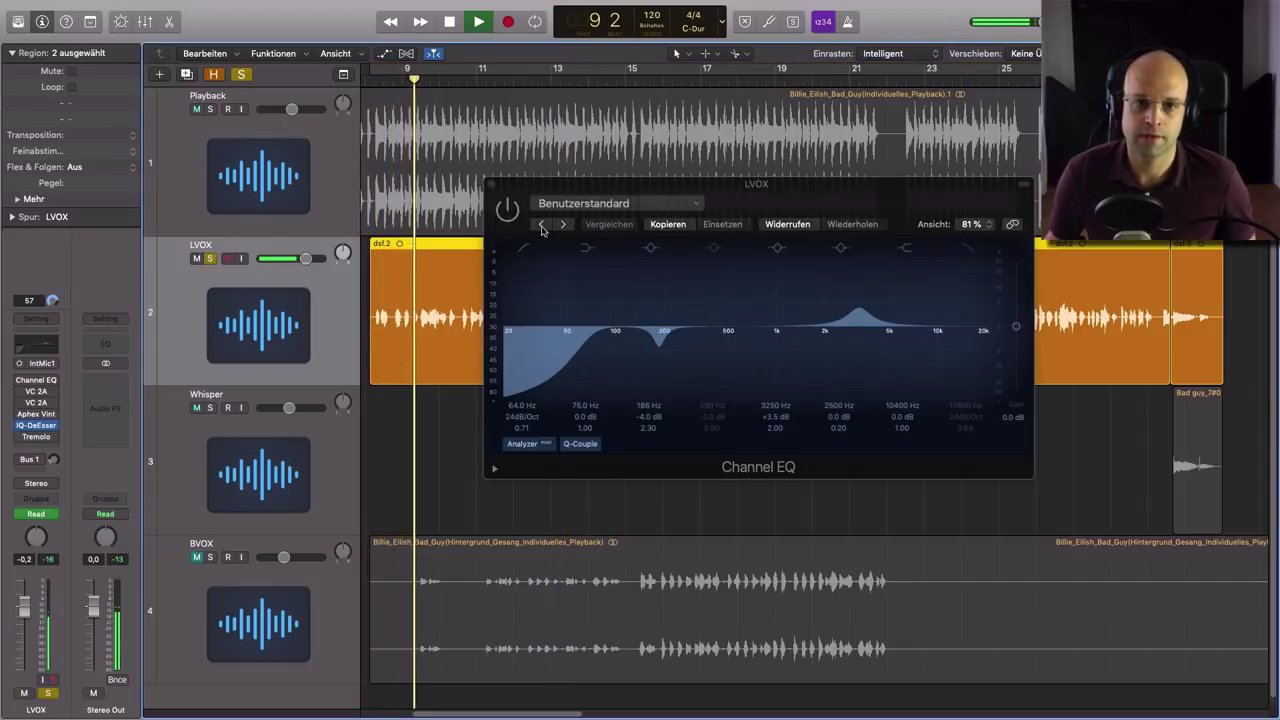
{"action": "left_click", "coordinate": [510, 213]}
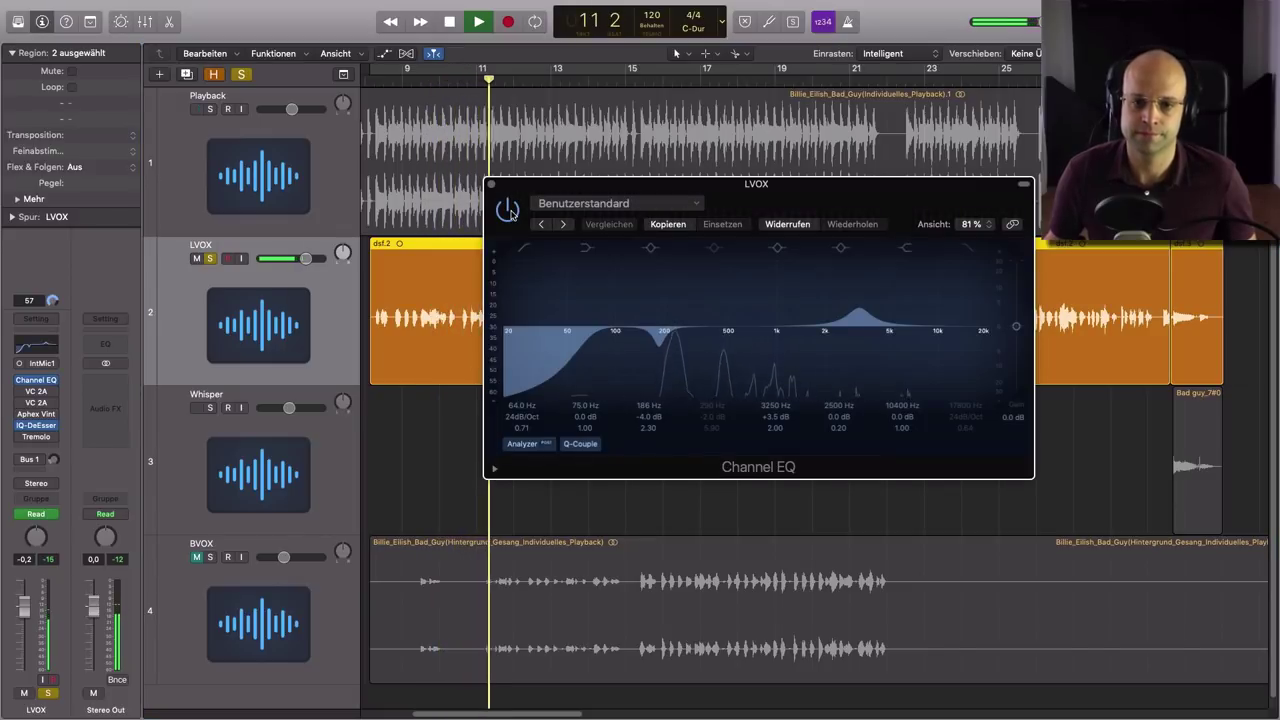
{"action": "left_click", "coordinate": [509, 211]}
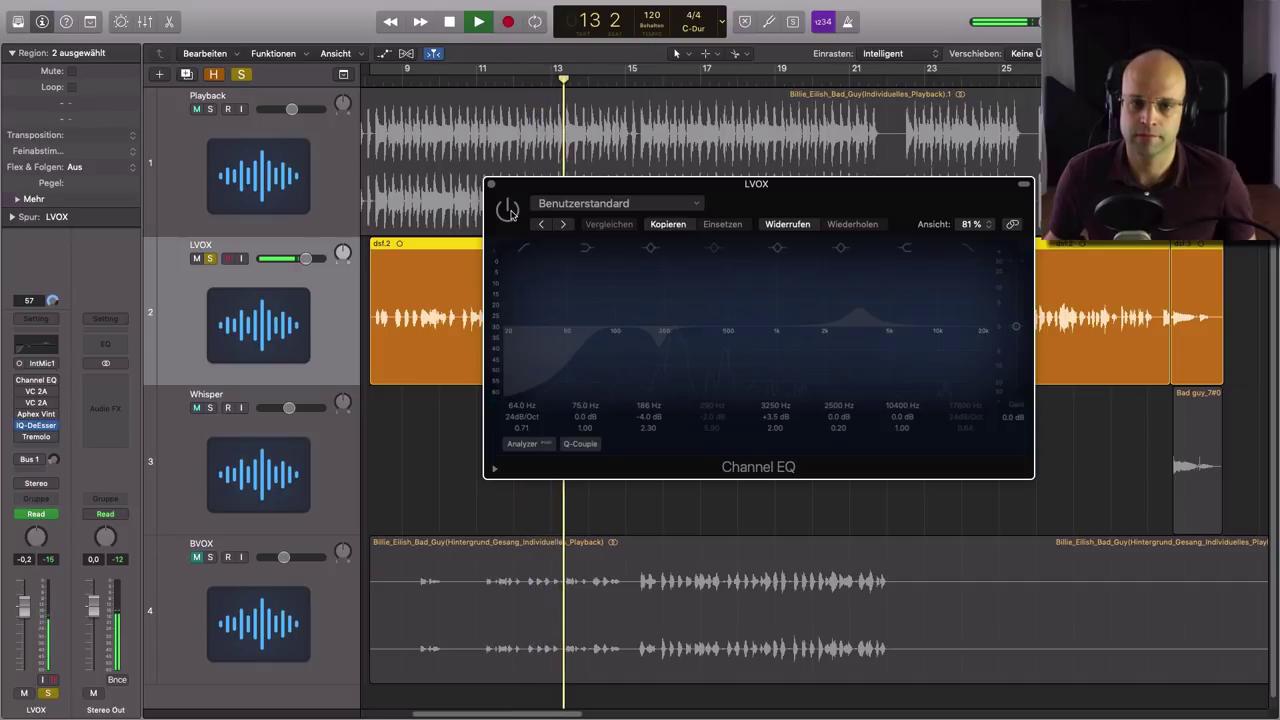
{"action": "left_click", "coordinate": [509, 211]}
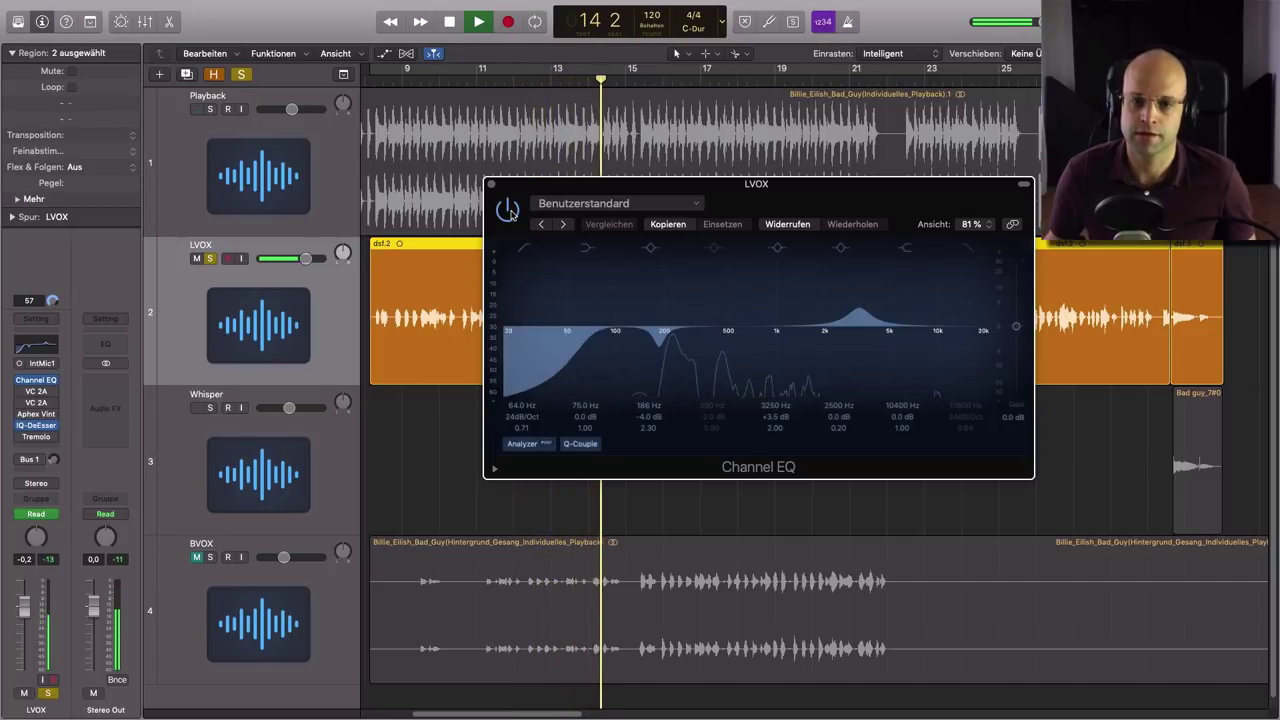
{"action": "key", "text": "space"}
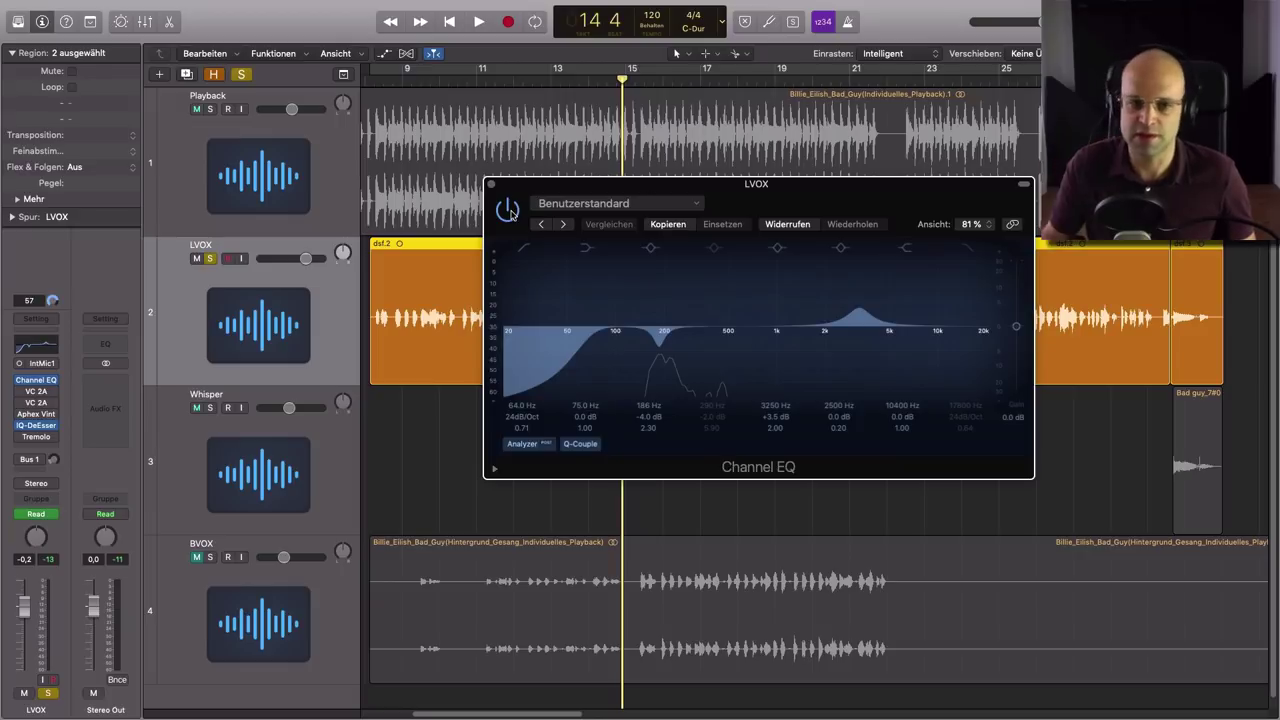
{"action": "left_click", "coordinate": [491, 185]}
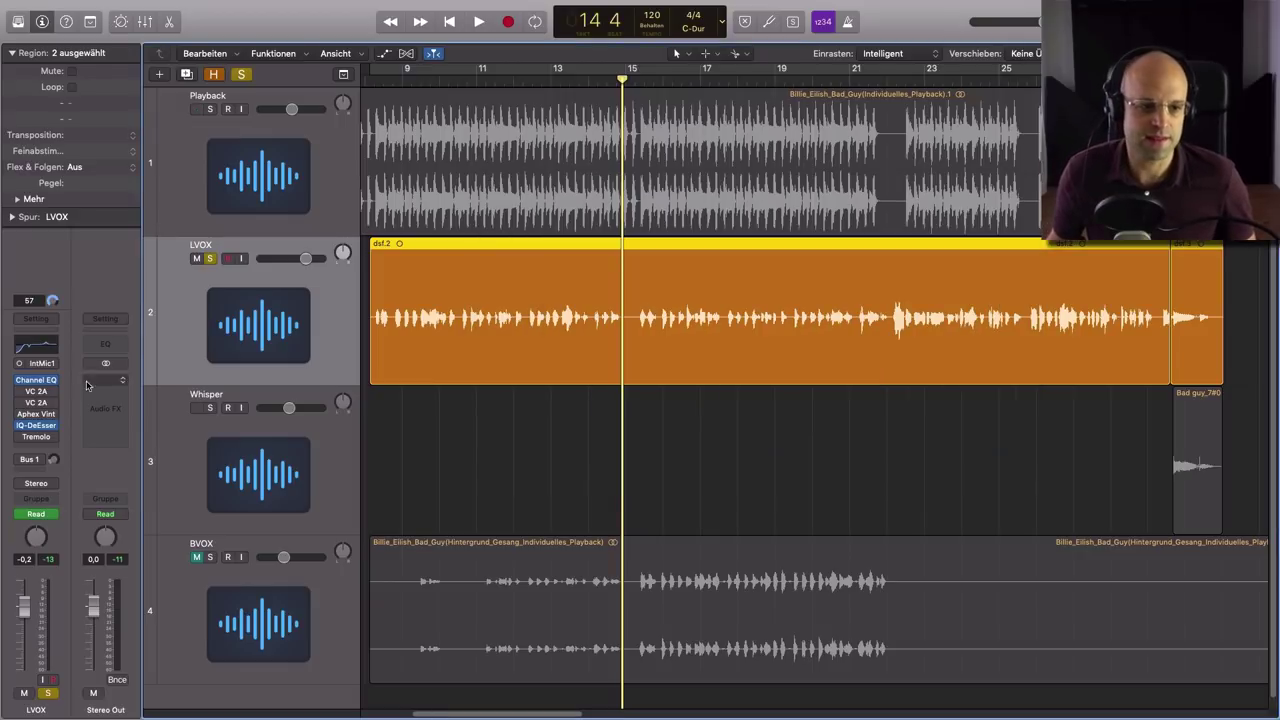
Open both VC 2A compressors of the LVOX track and arrange their windows side by side.
{"action": "left_click", "coordinate": [38, 396]}
{"action": "left_click_drag", "start_coordinate": [304, 22], "coordinate": [643, 263]}
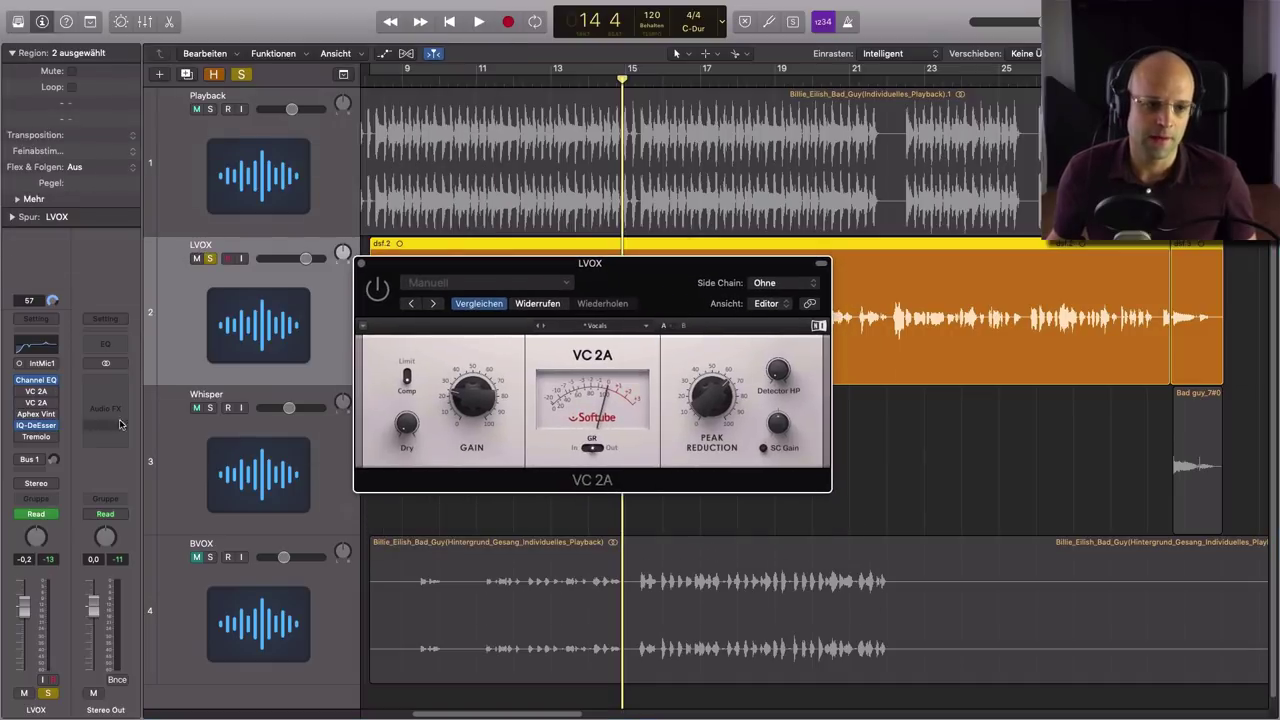
{"action": "left_click", "coordinate": [38, 403]}
{"action": "left_click_drag", "start_coordinate": [265, 36], "coordinate": [1092, 274]}
{"action": "left_click_drag", "start_coordinate": [783, 270], "coordinate": [736, 271]}
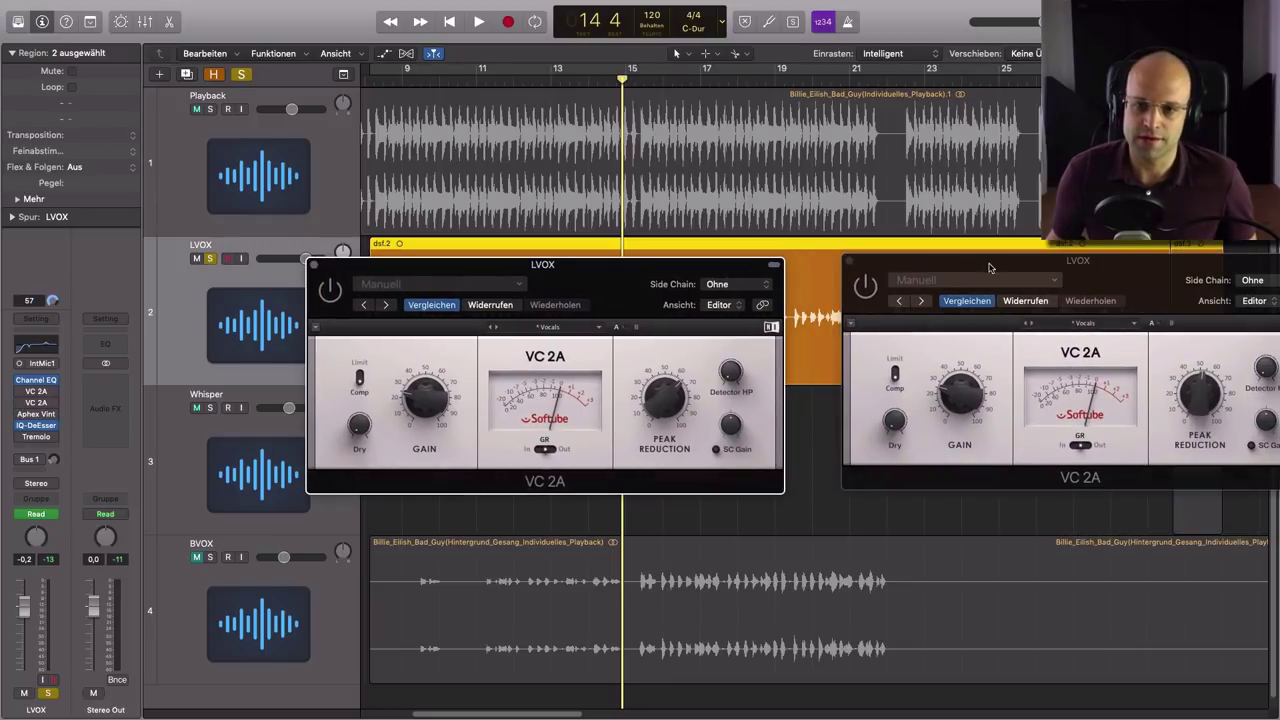
{"action": "left_click_drag", "start_coordinate": [969, 265], "coordinate": [924, 265]}
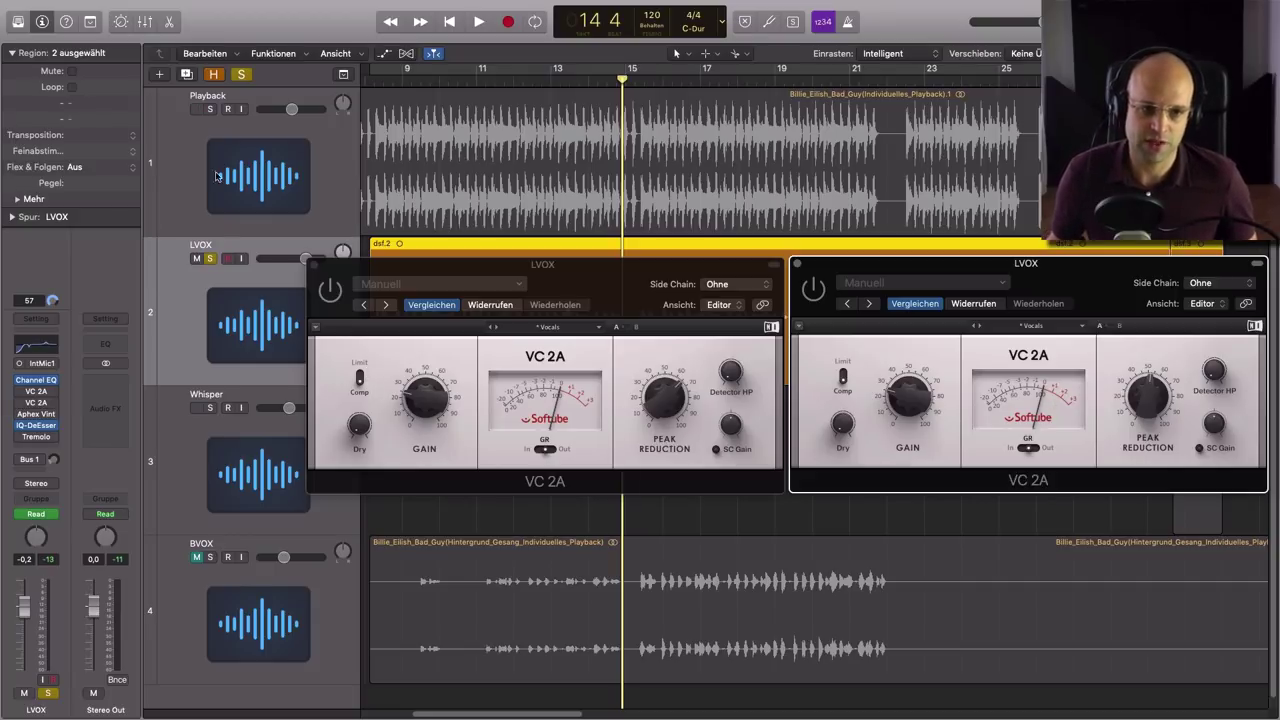
Solo the Playback track along with LVOX, enable both VC 2A compressors during playback, and close their windows.
{"action": "left_click", "coordinate": [197, 109]}
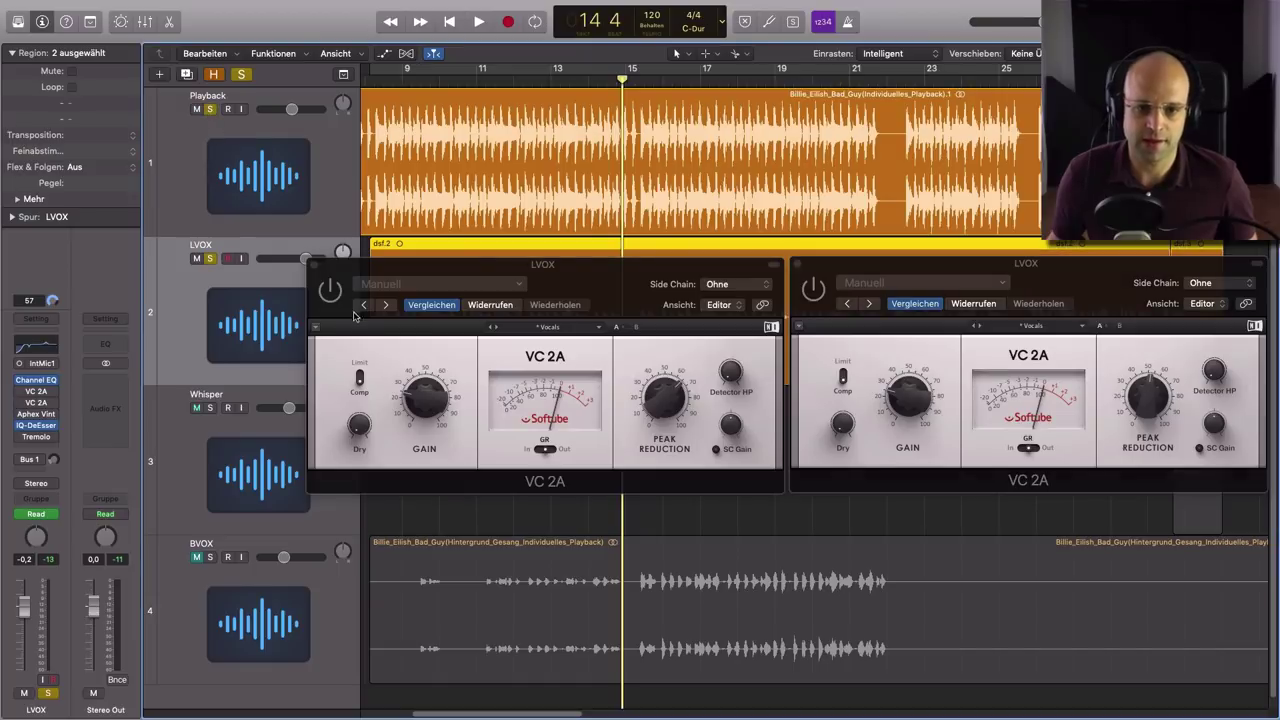
{"action": "key", "text": "space"}
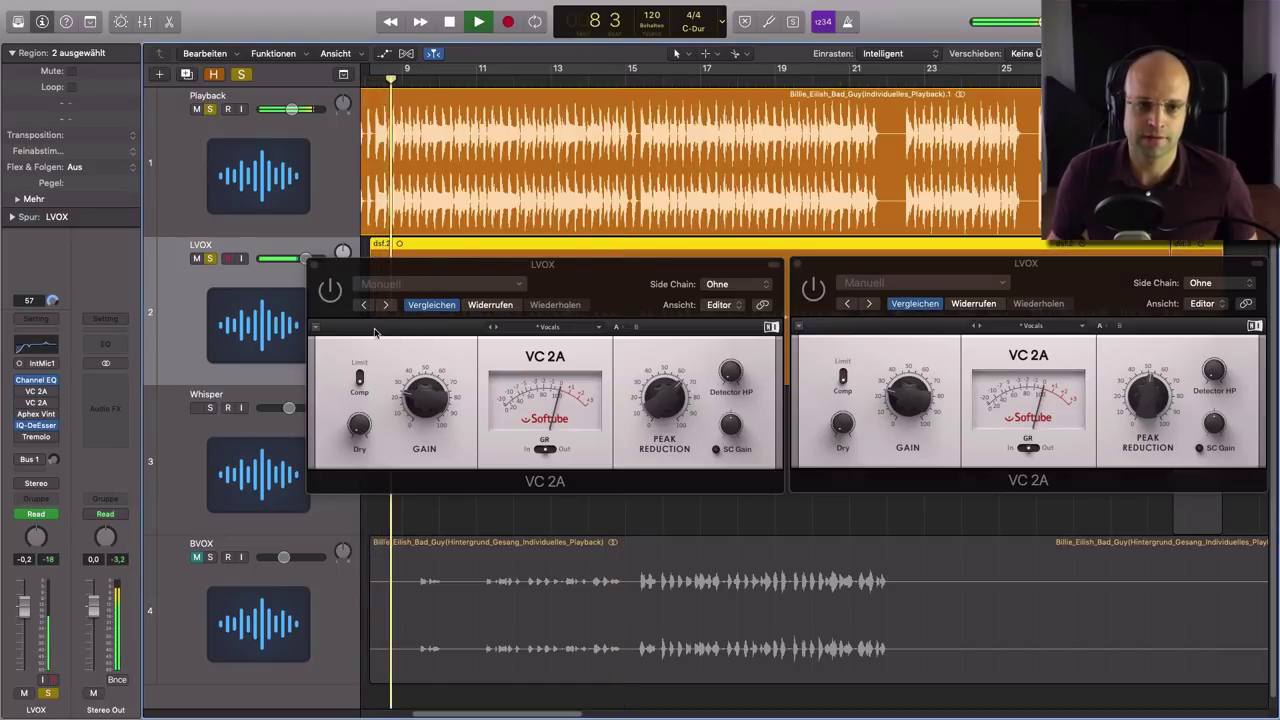
{"action": "left_click", "coordinate": [330, 291]}
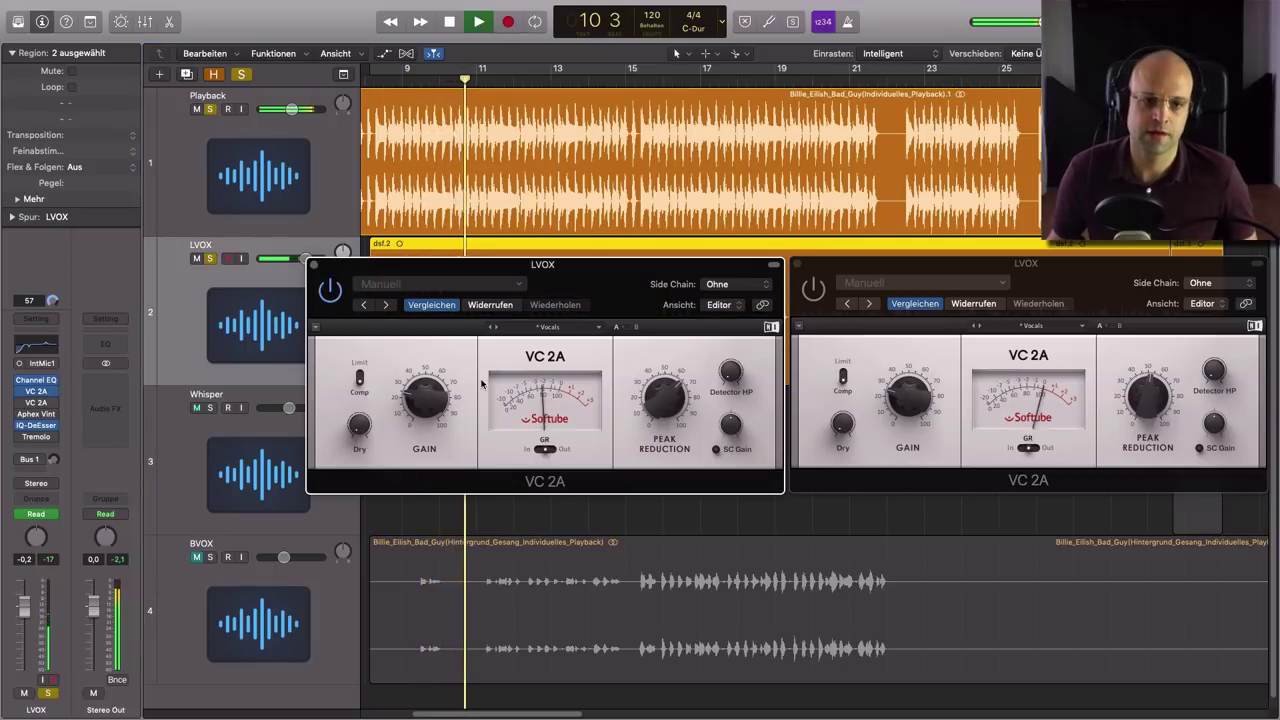
{"action": "left_click", "coordinate": [818, 296]}
{"action": "left_click", "coordinate": [814, 290]}
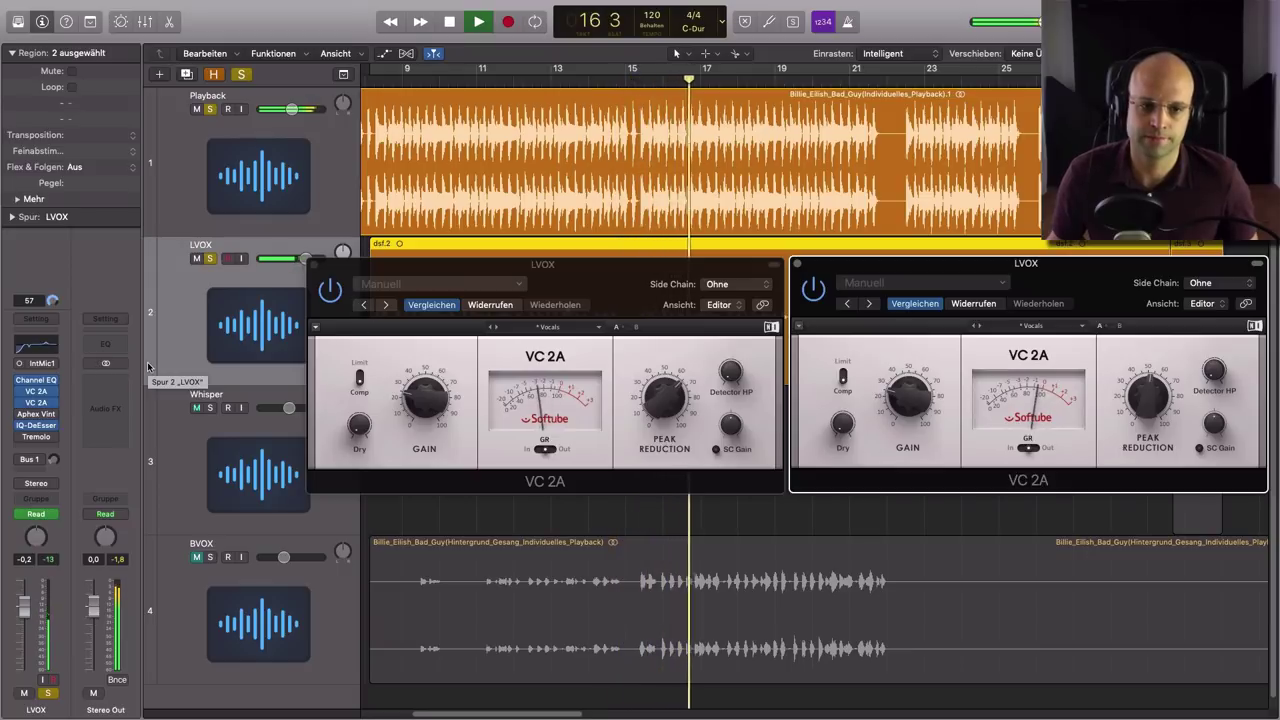
{"action": "key", "text": "space"}
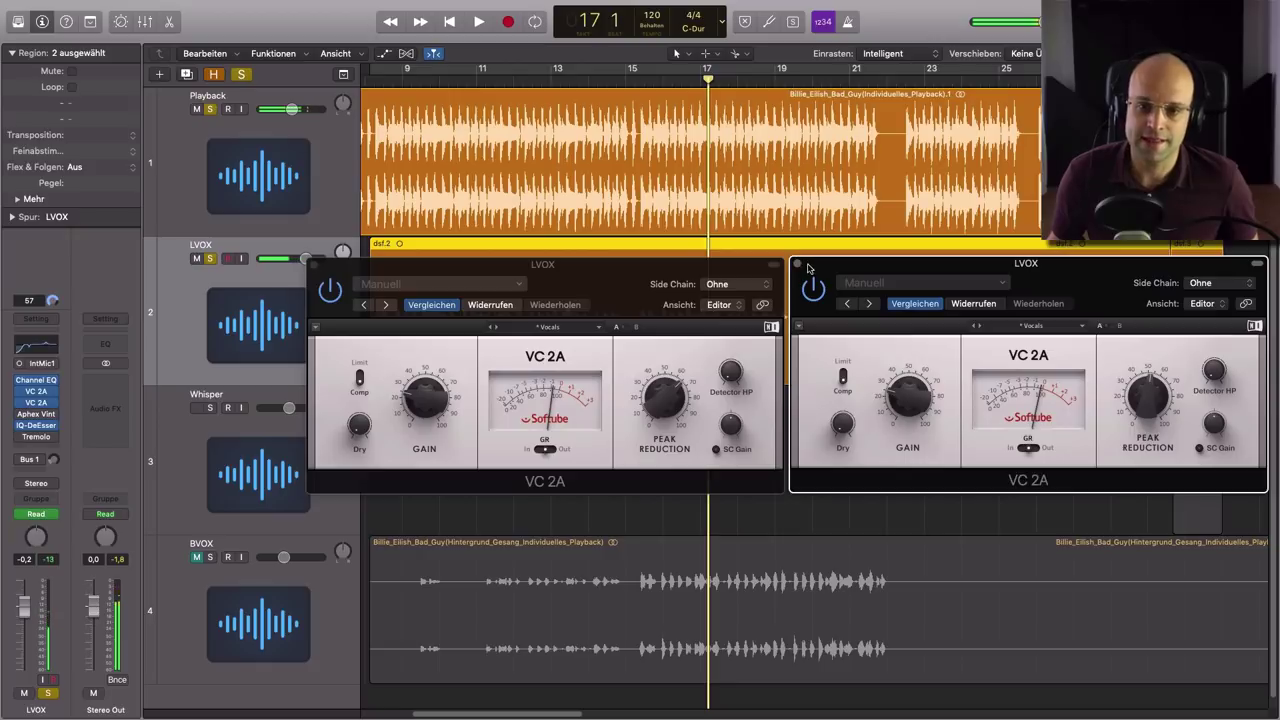
{"action": "left_click", "coordinate": [797, 264]}
{"action": "left_click", "coordinate": [313, 265]}
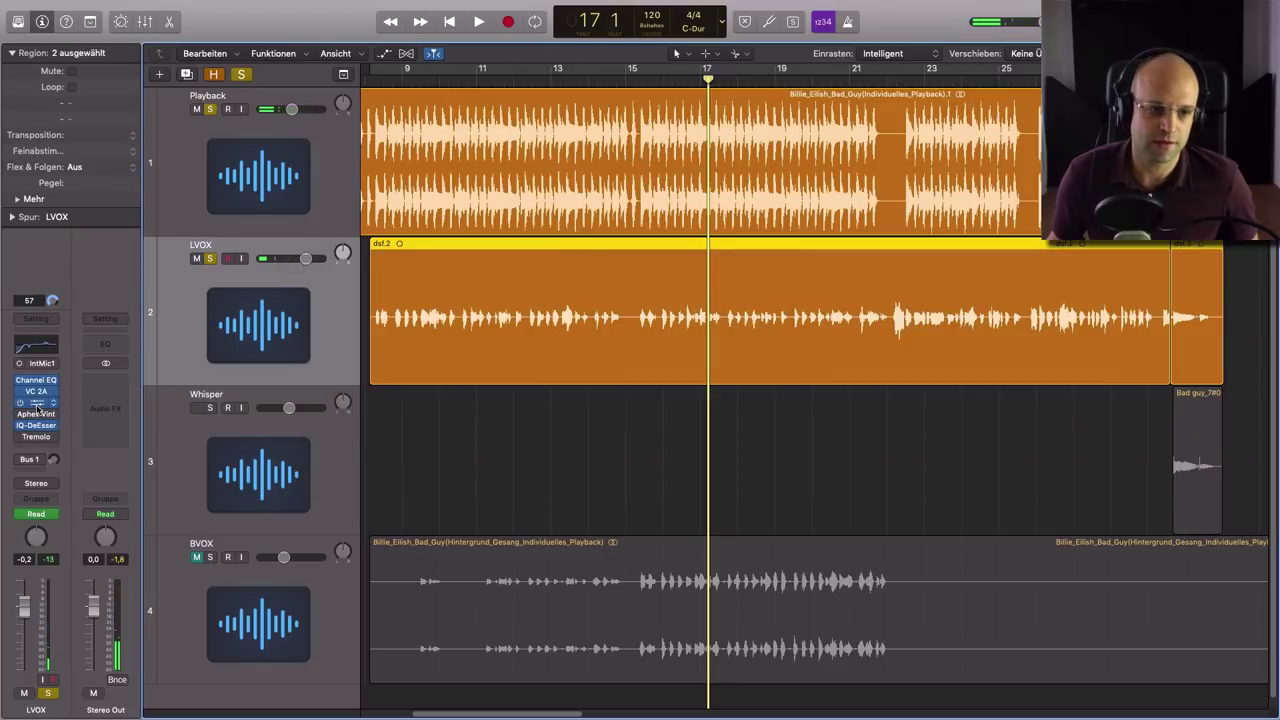
Open the Aphex Vintage Exciter on LVOX and switch it on while playing from around bar 11.
{"action": "left_click", "coordinate": [38, 414]}
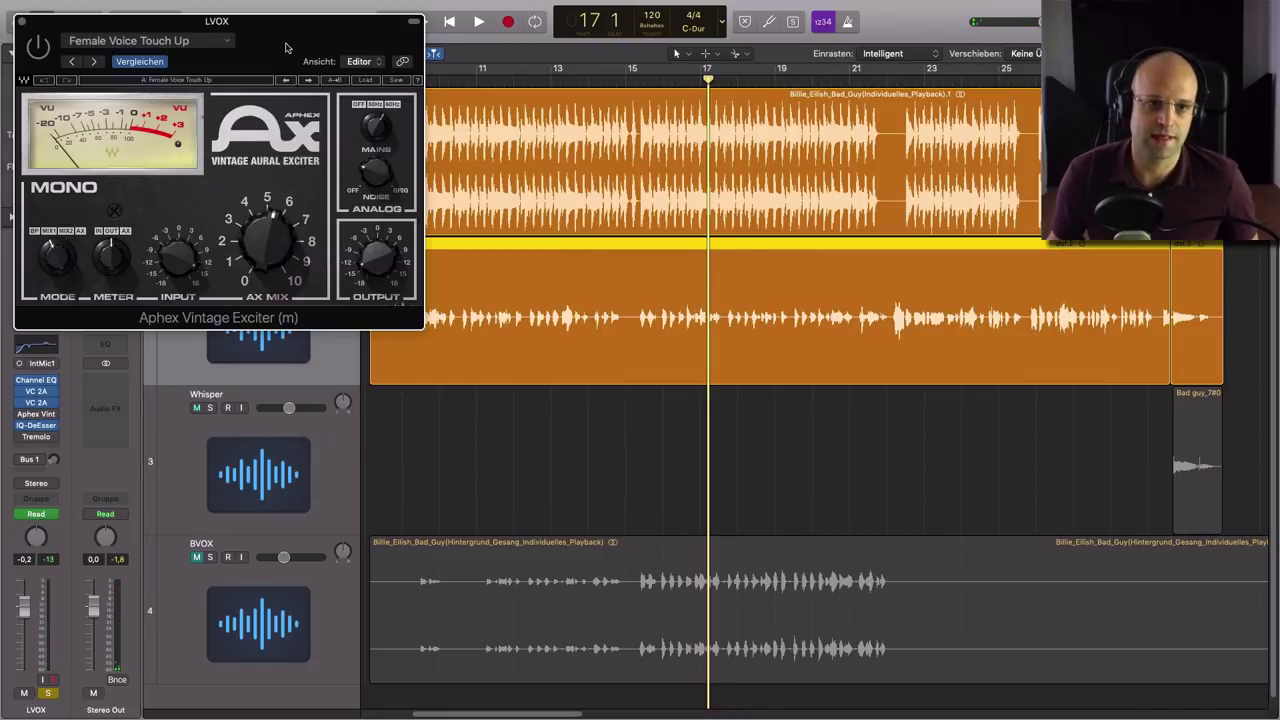
{"action": "left_click_drag", "start_coordinate": [285, 47], "coordinate": [815, 208]}
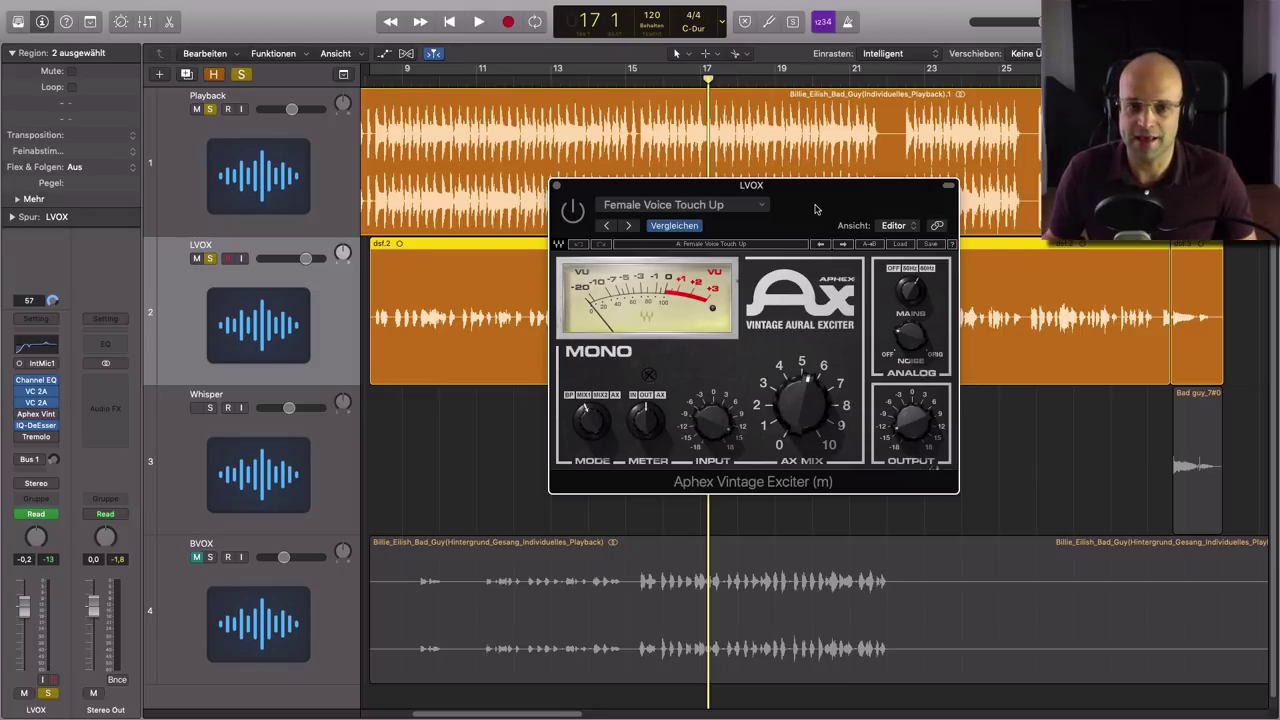
{"action": "left_click", "coordinate": [476, 82]}
{"action": "key", "text": "space"}
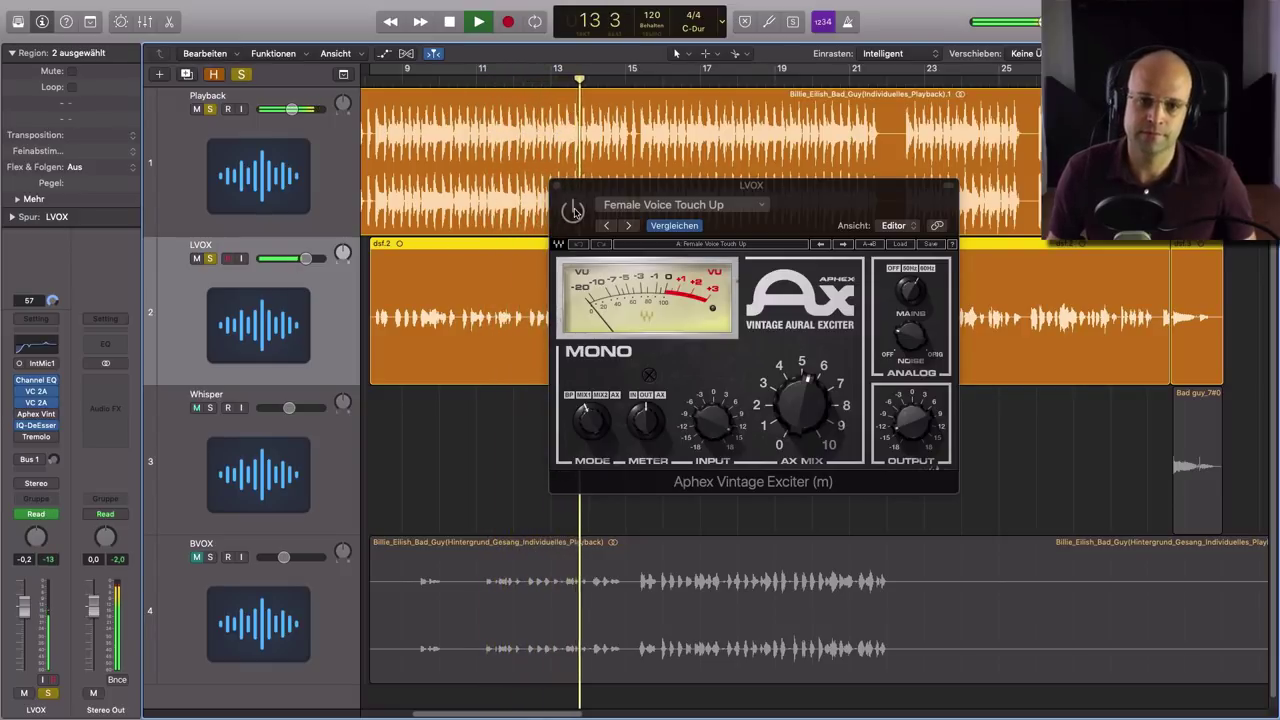
{"action": "left_click", "coordinate": [574, 211]}
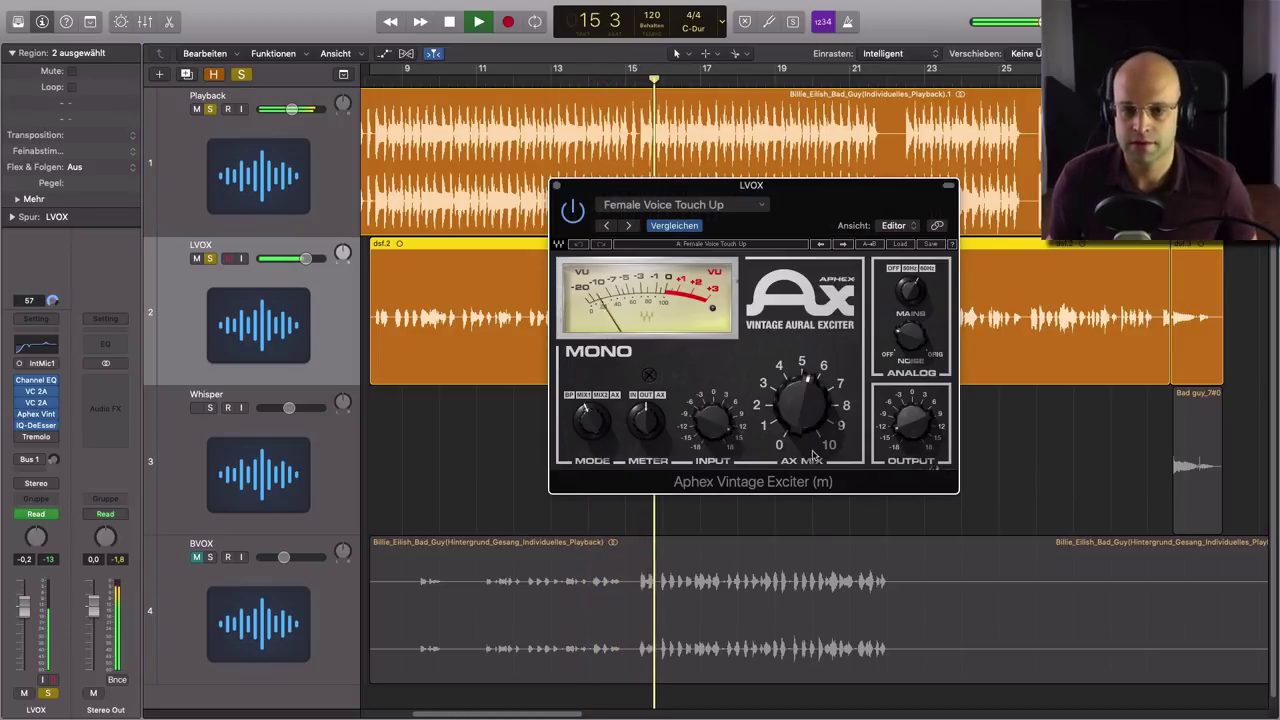
Try a much higher AX MIX on the exciter during playback, then bring it back down to about 6.
{"action": "mouse_move", "coordinate": [800, 423]}
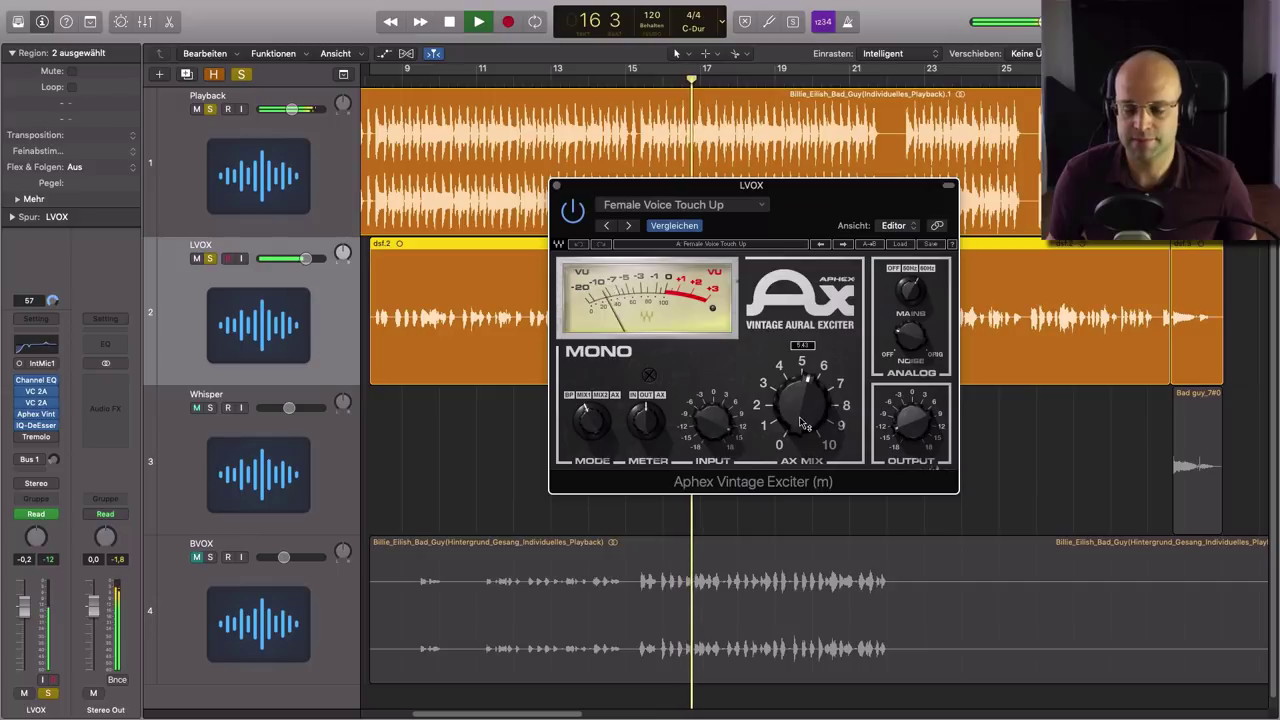
{"action": "left_click_drag", "start_coordinate": [800, 423], "coordinate": [800, 380]}
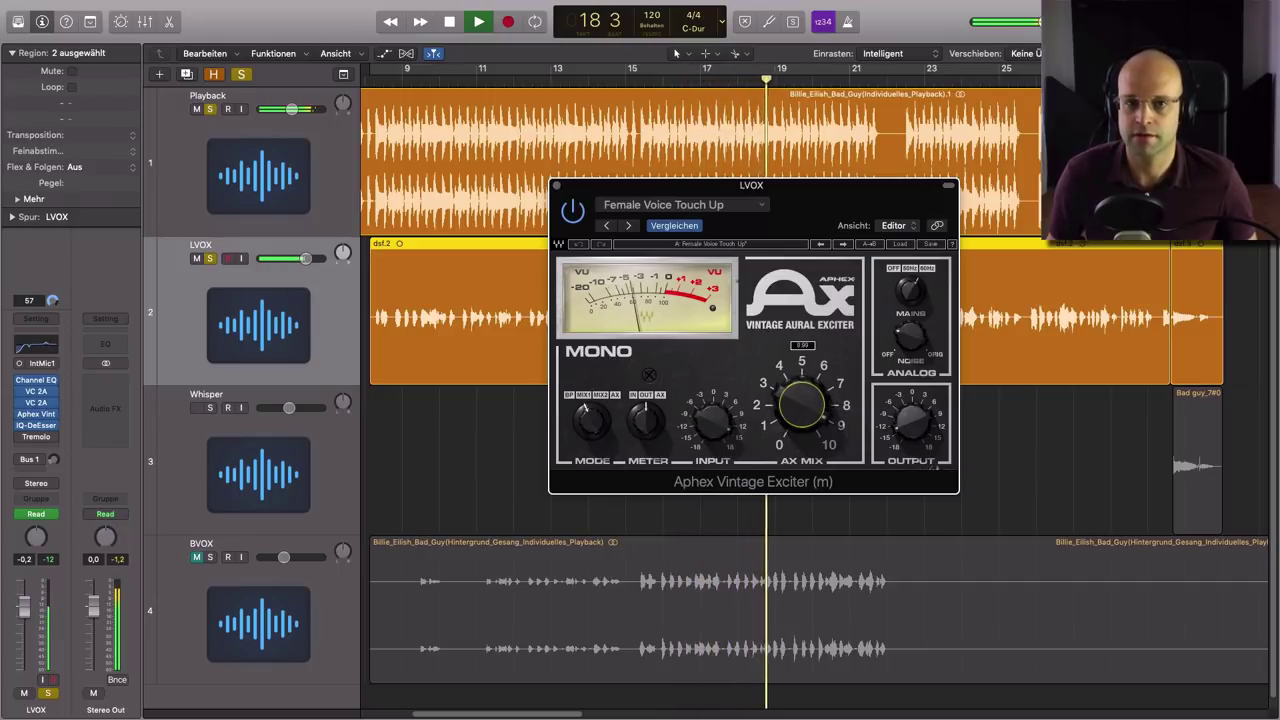
{"action": "left_click_drag", "start_coordinate": [800, 380], "coordinate": [820, 422]}
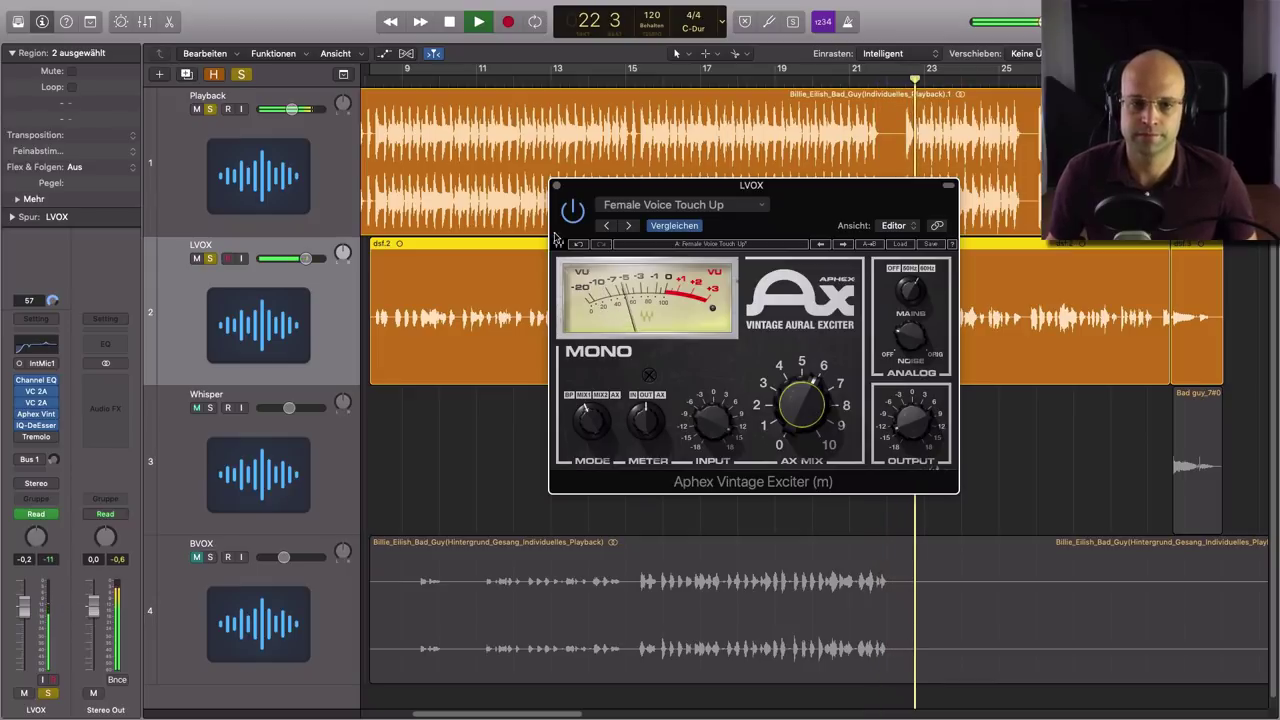
{"action": "key", "text": "space"}
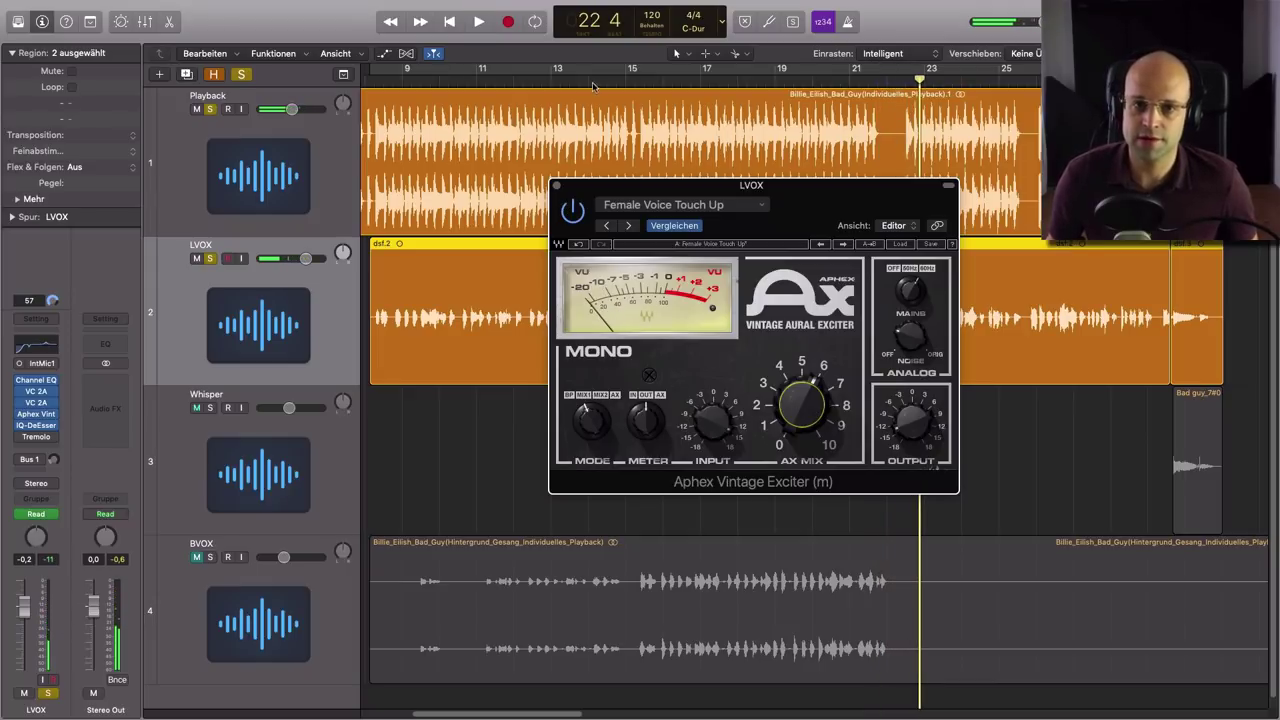
Close the exciter and play from bar 14, switching the LVOX Channel EQ, both VC 2A compressors and the exciter back on.
{"action": "left_click", "coordinate": [586, 80]}
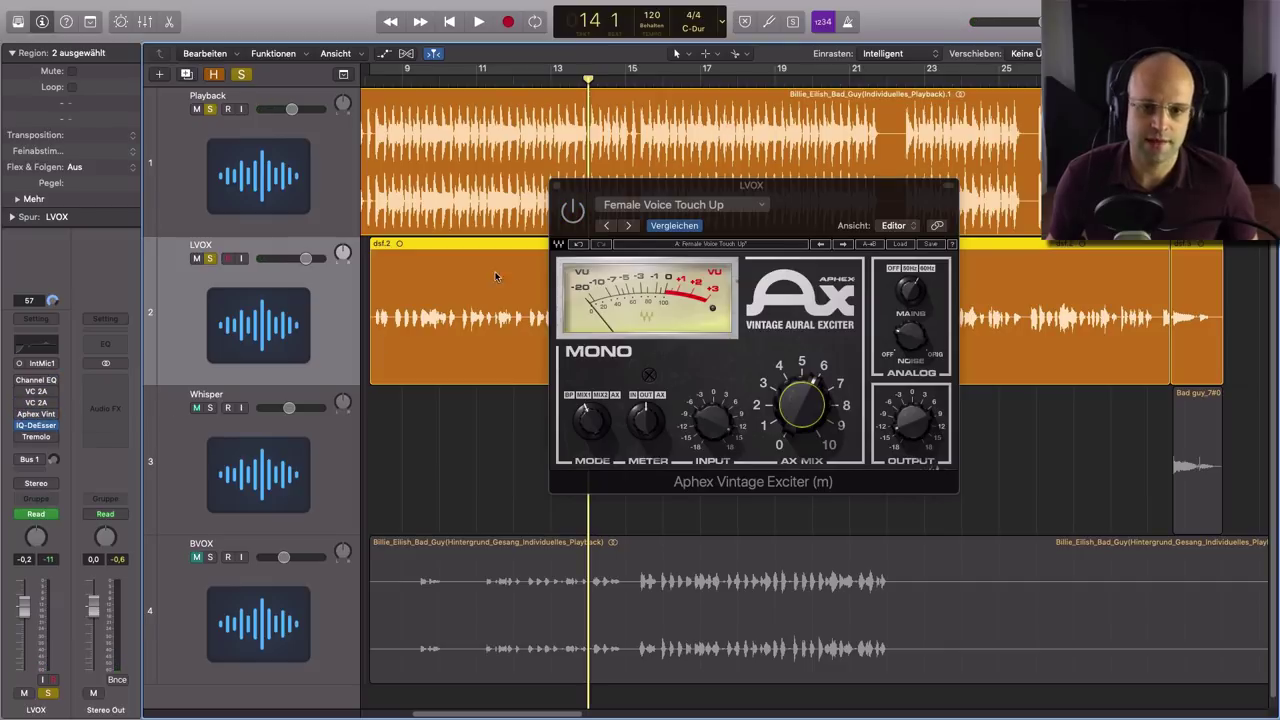
{"action": "left_click", "coordinate": [557, 186]}
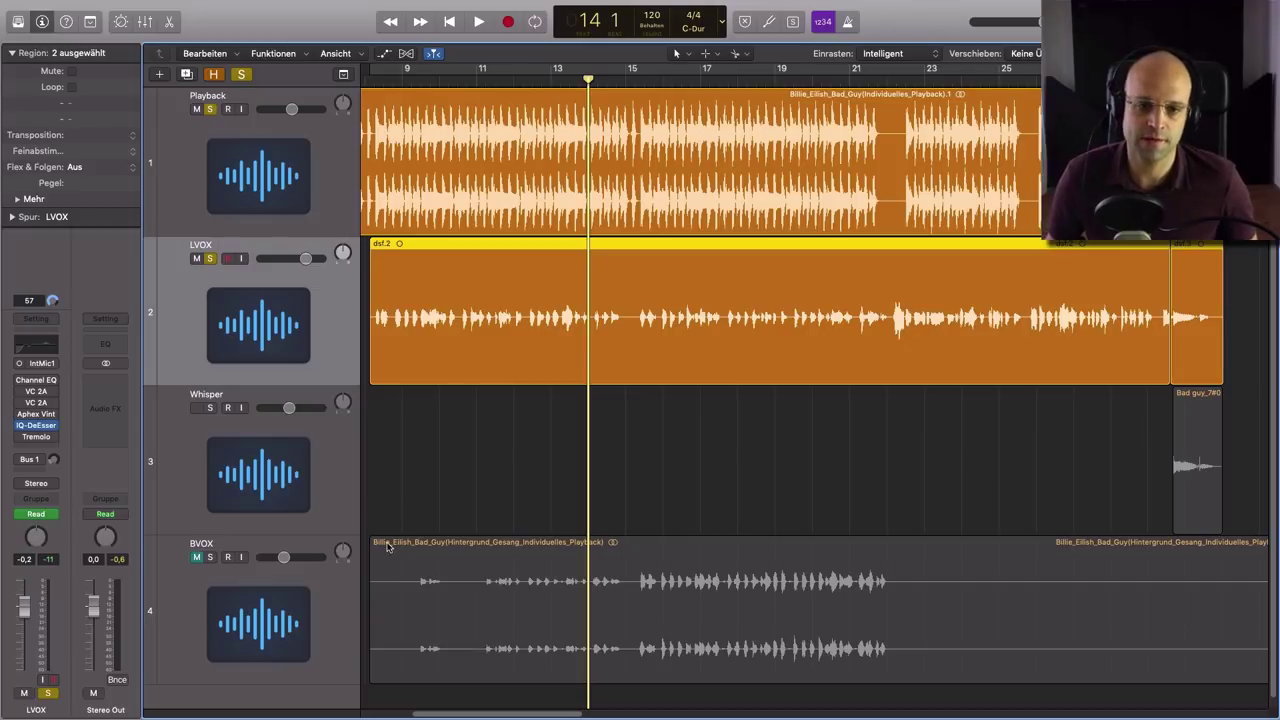
{"action": "key", "text": "space"}
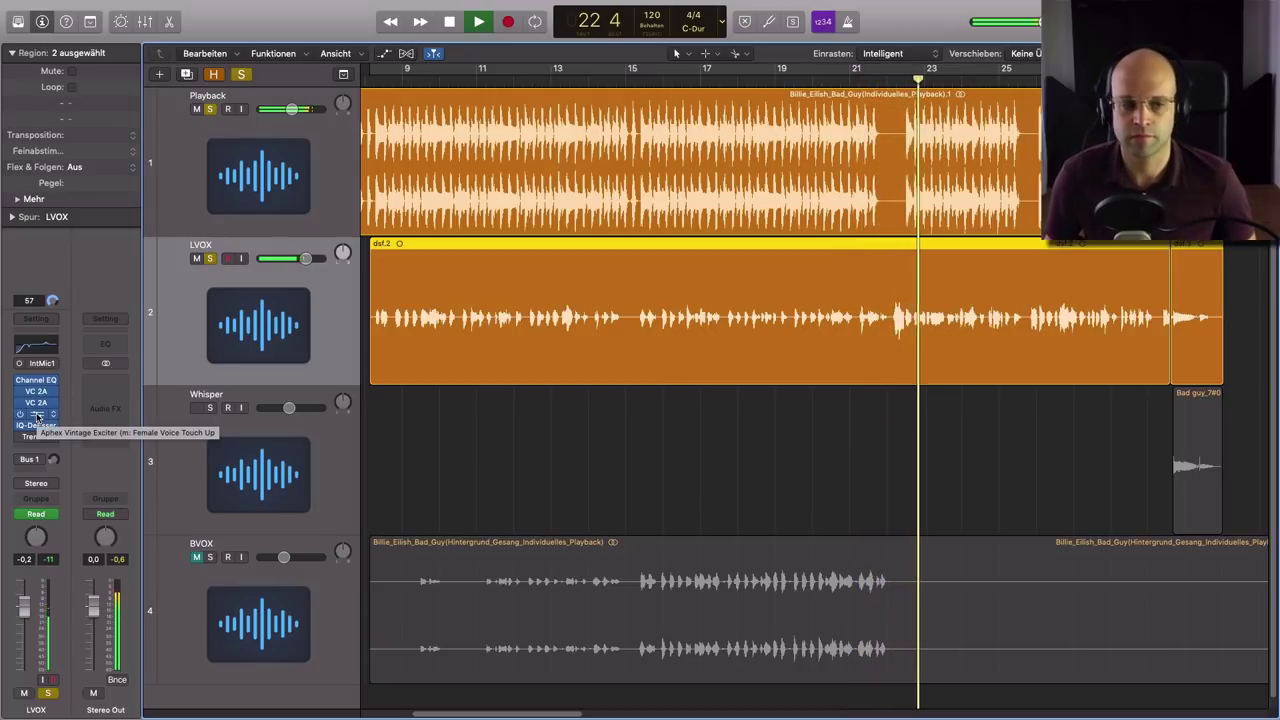
{"action": "key", "text": "space"}
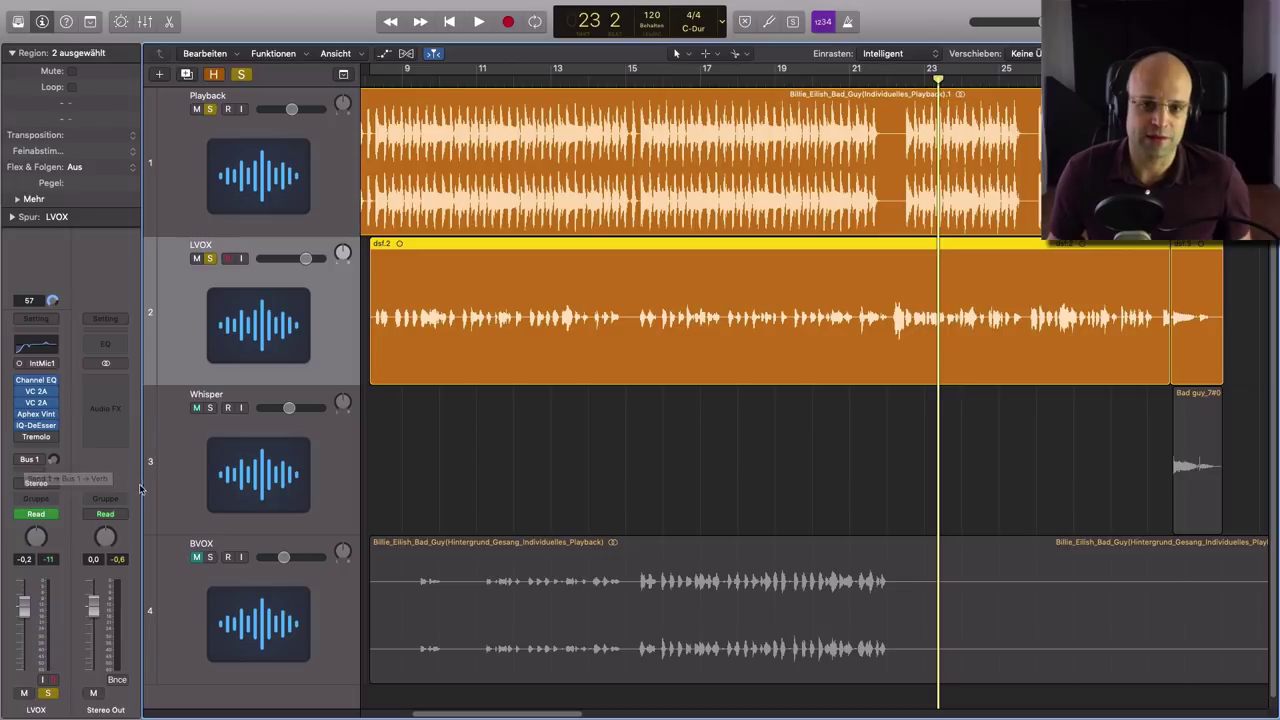
Unsolo the Playback track, activate the LVOX send to Bus 1 during playback, and show the mixer.
{"action": "left_click", "coordinate": [209, 109]}
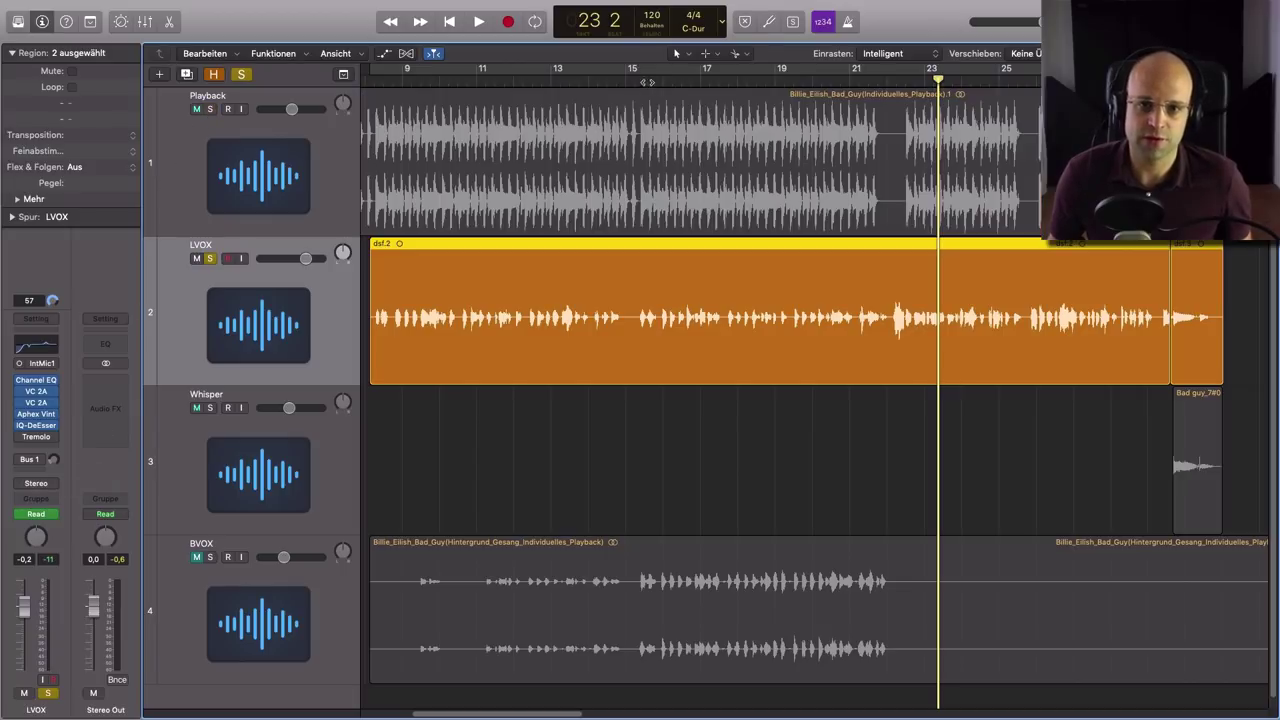
{"action": "key", "text": "space"}
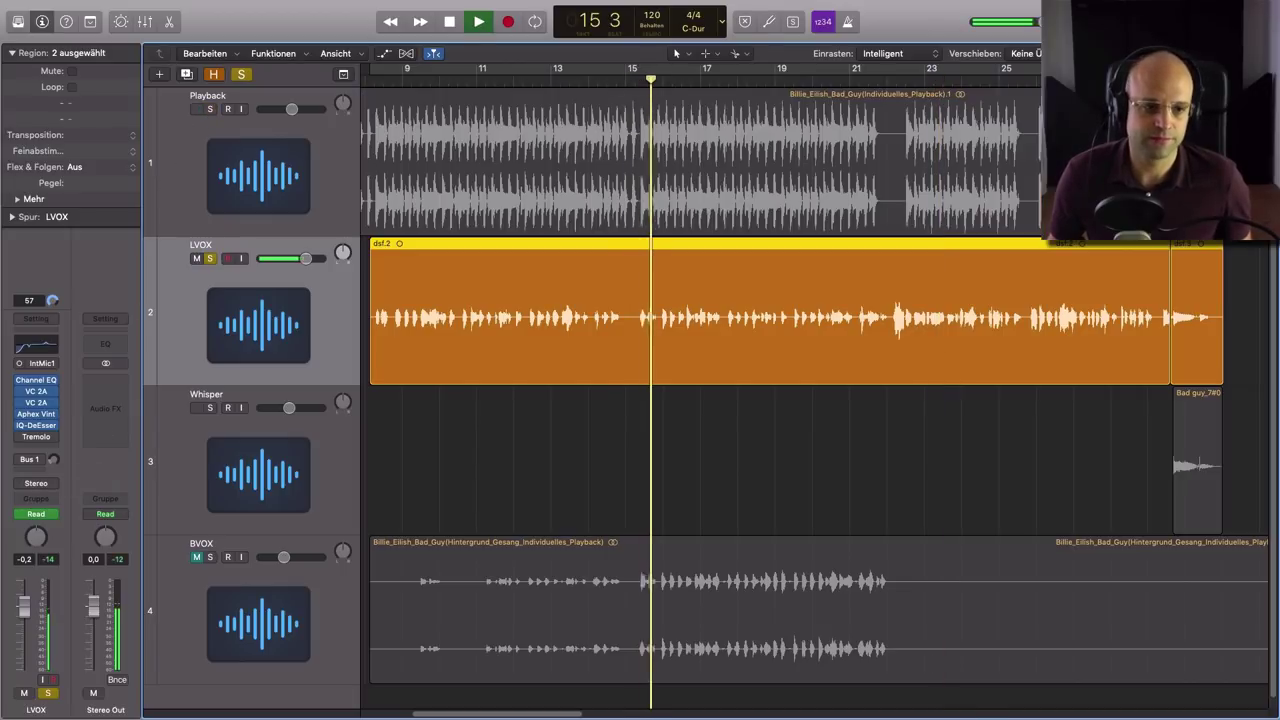
{"action": "left_click", "coordinate": [18, 460]}
{"action": "key", "text": "x"}
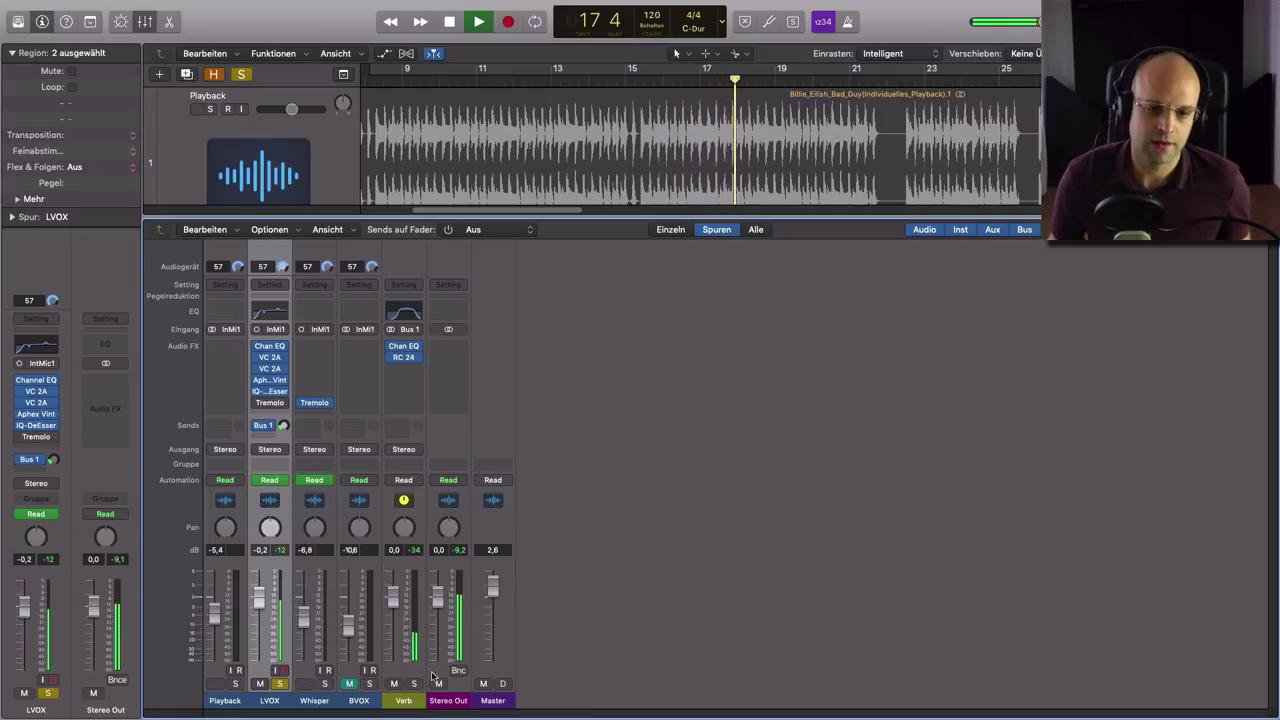
Inspect the RC 24 reverb on the Verb channel during playback, and close the mixer once playback is stopped.
{"action": "left_click", "coordinate": [404, 358]}
{"action": "key", "text": "i"}
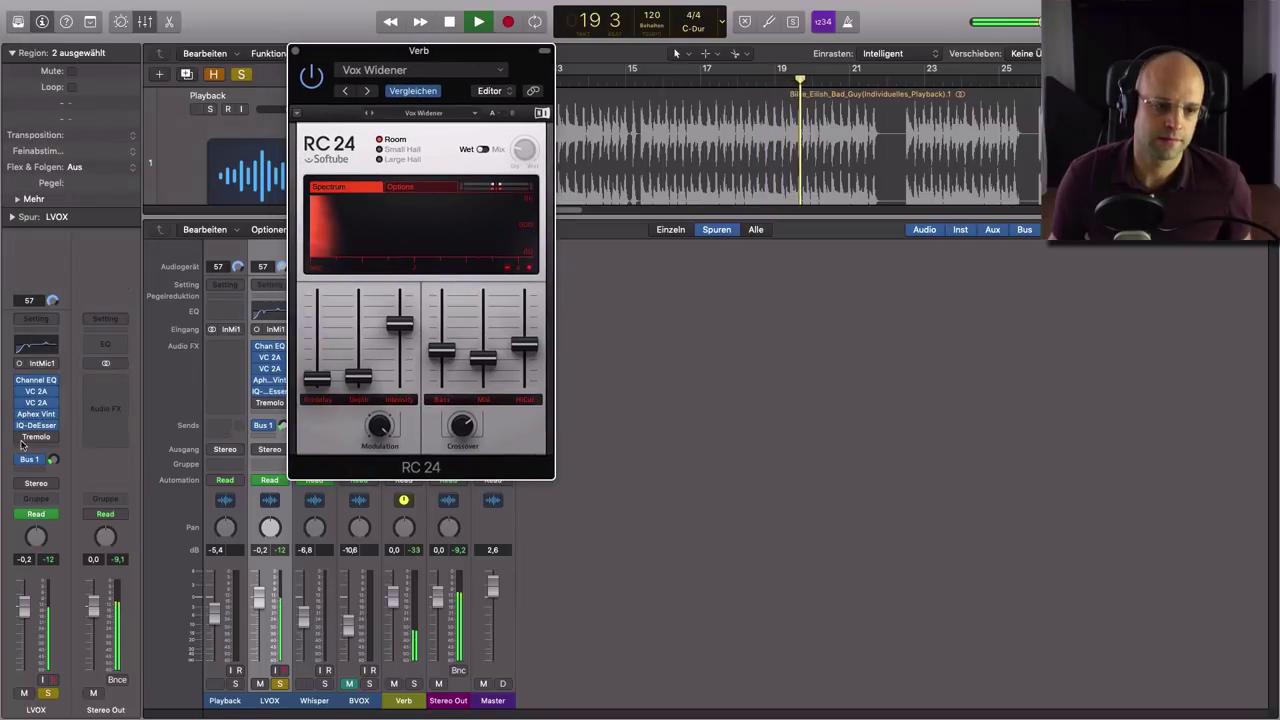
{"action": "mouse_move", "coordinate": [52, 460]}
{"action": "left_mouse_down"}
{"action": "mouse_move", "coordinate": [48, 398]}
{"action": "mouse_move", "coordinate": [30, 459]}
{"action": "left_mouse_up"}
{"action": "key", "text": "space"}
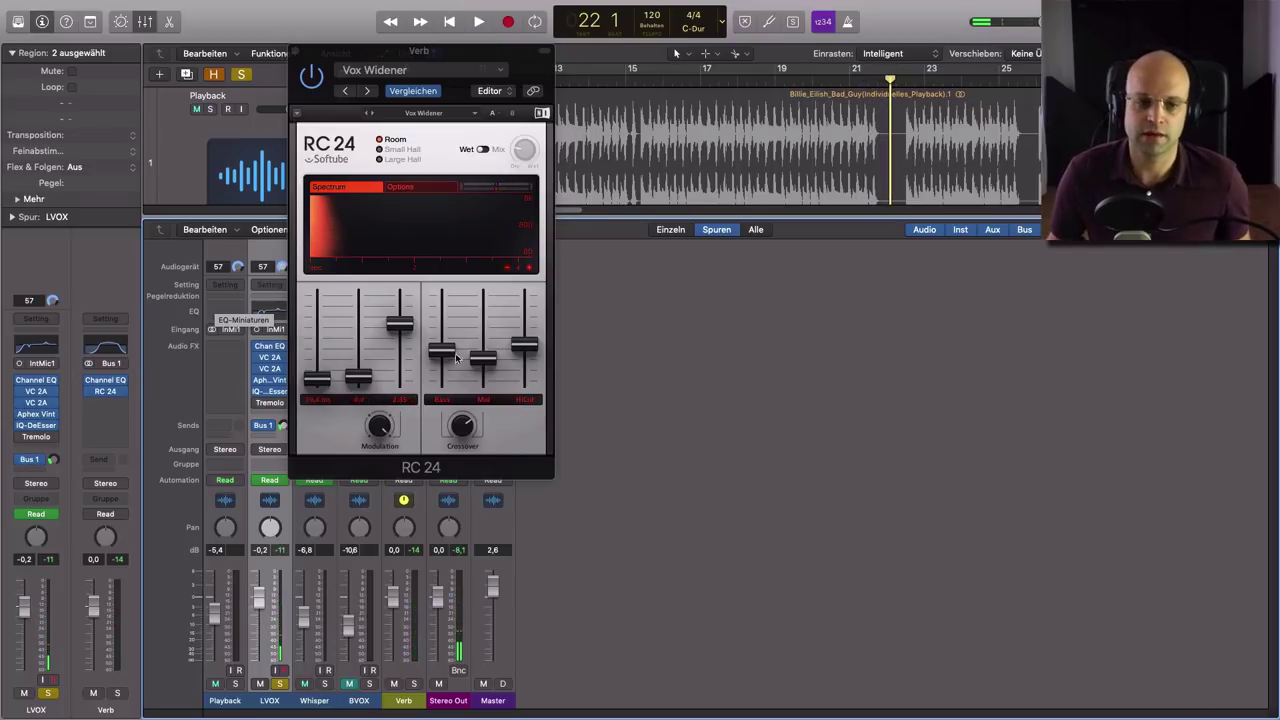
{"action": "key", "text": "x"}
Play LVOX together with Playback, comparing it without and with the Bus 1 reverb send, and set the send level to about -18.5 dB.
{"action": "mouse_move", "coordinate": [18, 463]}
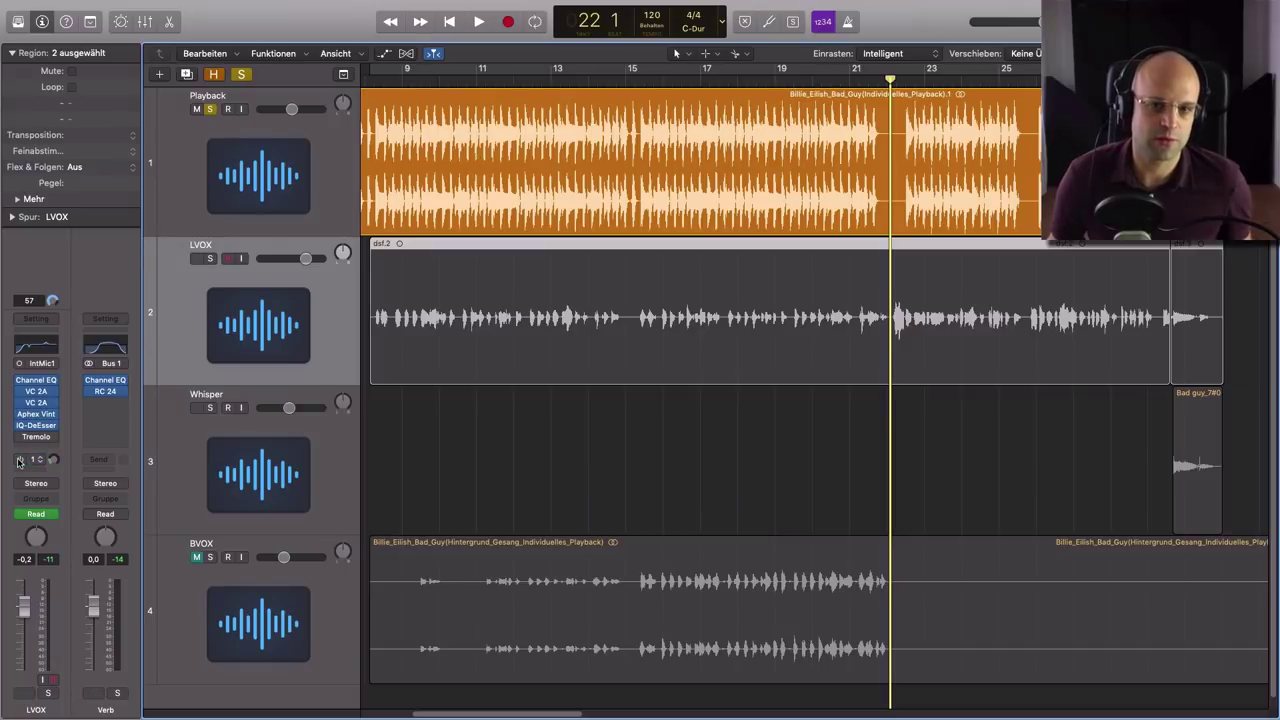
{"action": "left_click", "coordinate": [281, 379]}
{"action": "key", "text": "space"}
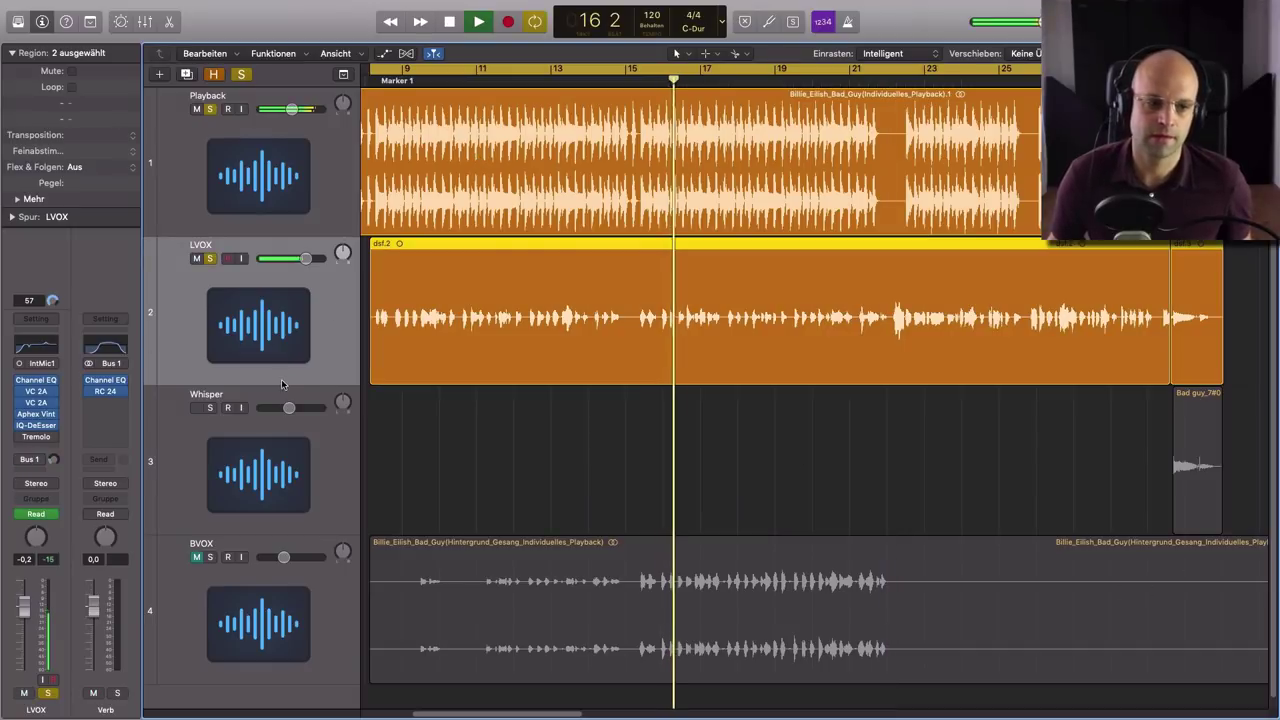
{"action": "left_click", "coordinate": [20, 460]}
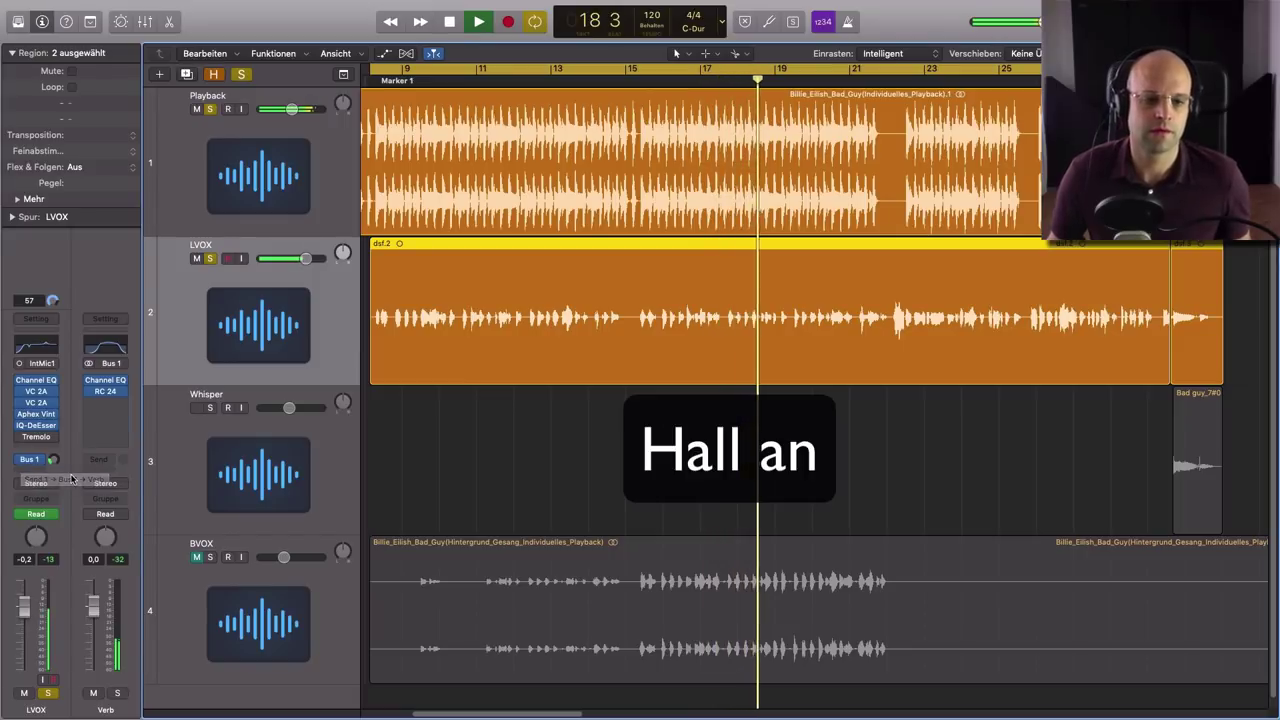
{"action": "left_click_drag", "start_coordinate": [54, 459], "coordinate": [62, 483]}
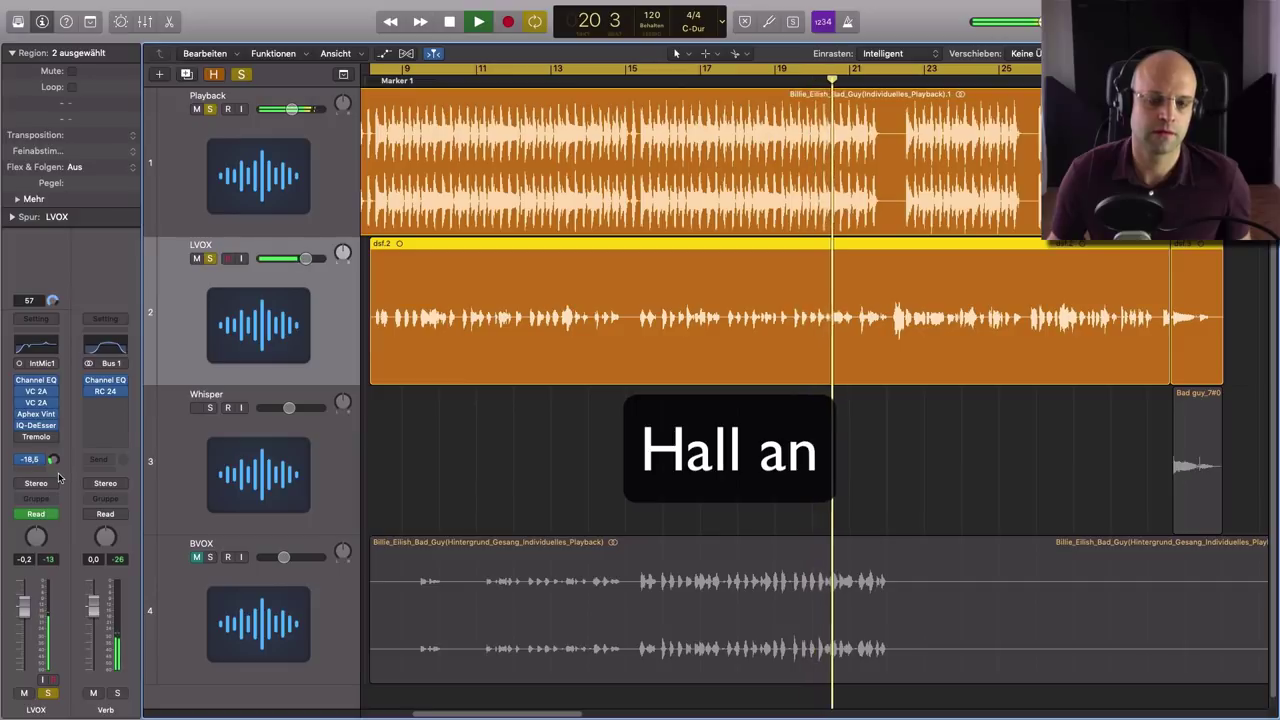
{"action": "key", "text": "space"}
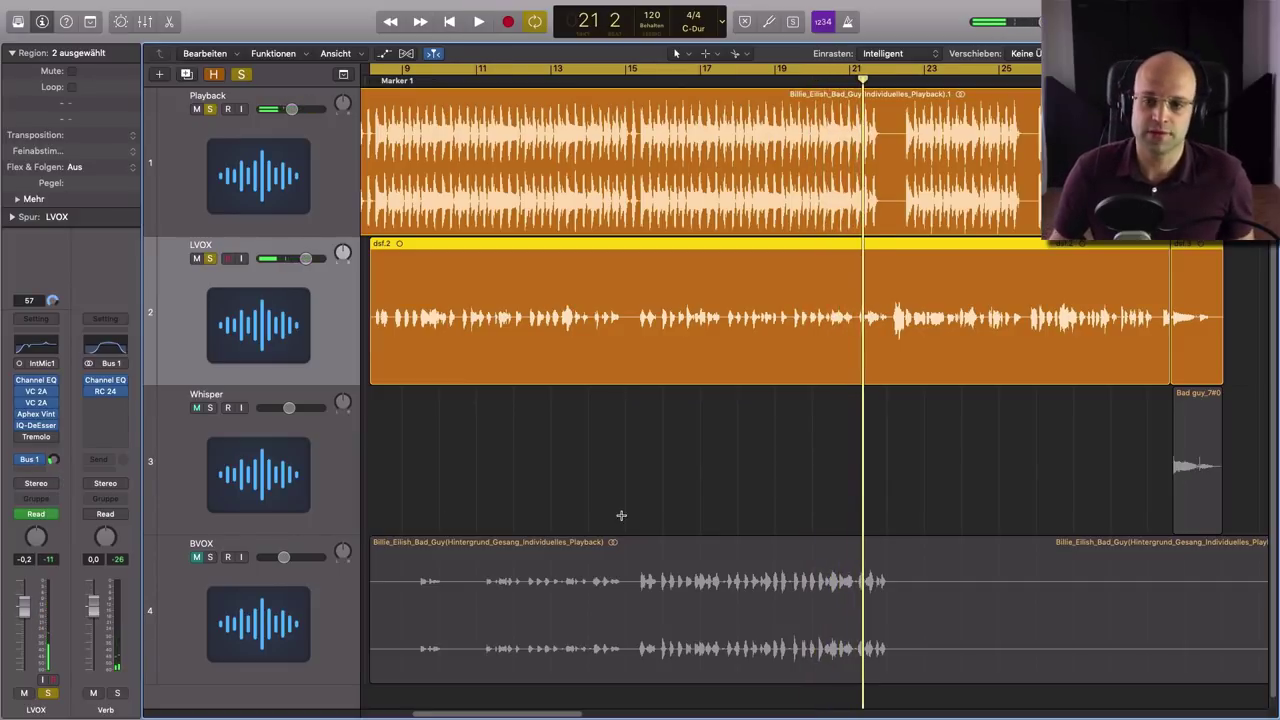
Frame the end of the LVOX vocal around bars 28 to 31, turn off cycle mode and play that passage.
{"action": "scroll", "coordinate": [612, 517], "scroll_direction": "right", "scroll_amount": 5}
{"action": "left_click", "coordinate": [801, 438]}
{"action": "scroll", "coordinate": [806, 451], "scroll_direction": "right", "scroll_amount": 5}
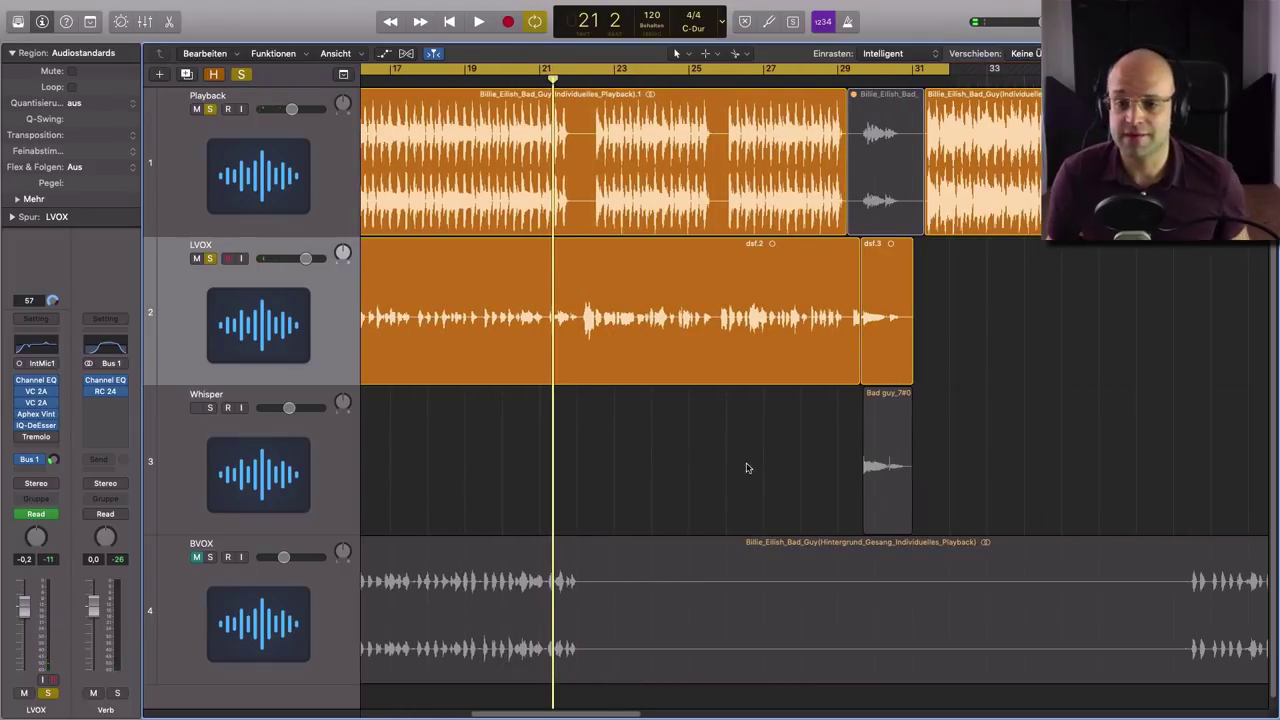
{"action": "left_click_drag", "start_coordinate": [779, 248], "coordinate": [971, 410]}
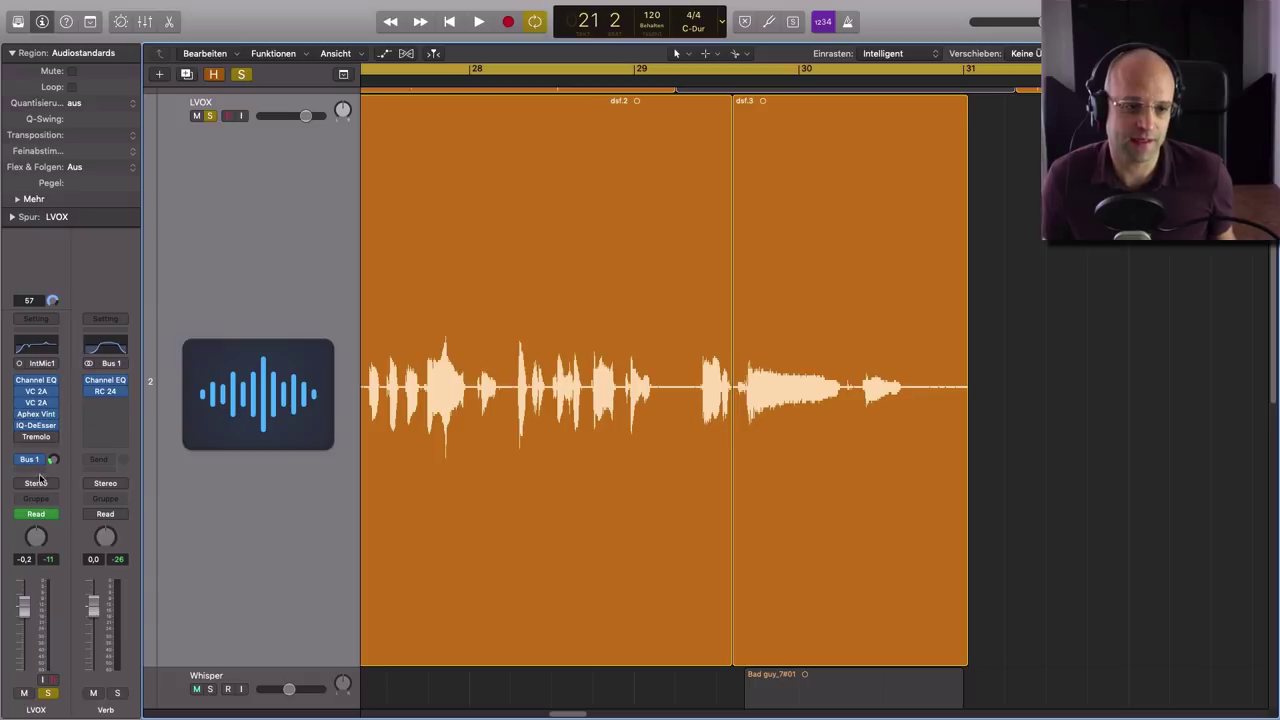
{"action": "mouse_move", "coordinate": [40, 443]}
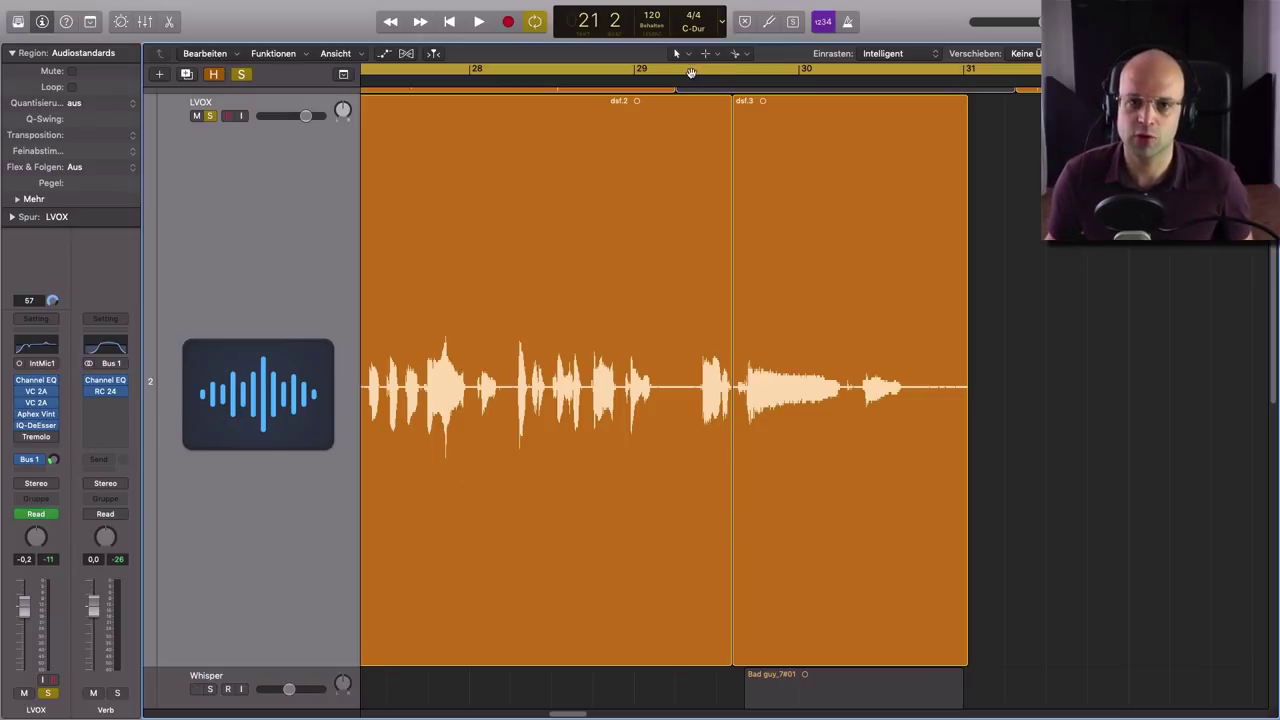
{"action": "left_click", "coordinate": [689, 71]}
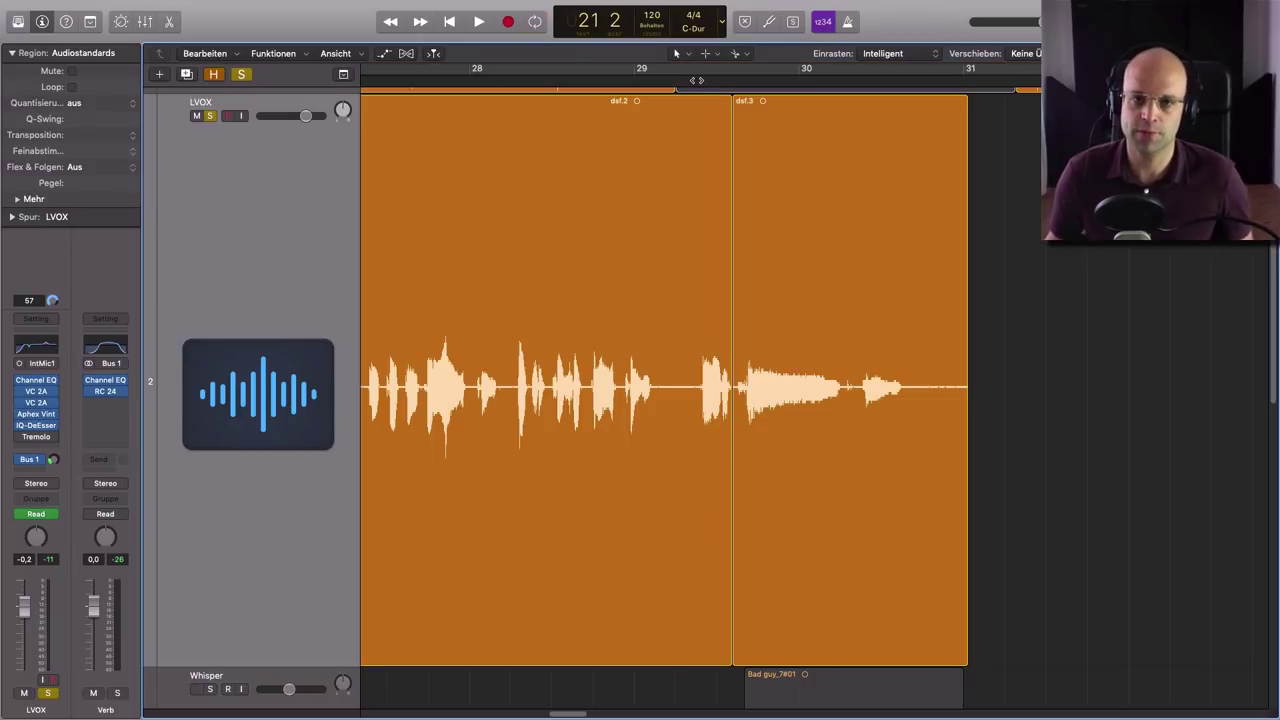
{"action": "key", "text": "space"}
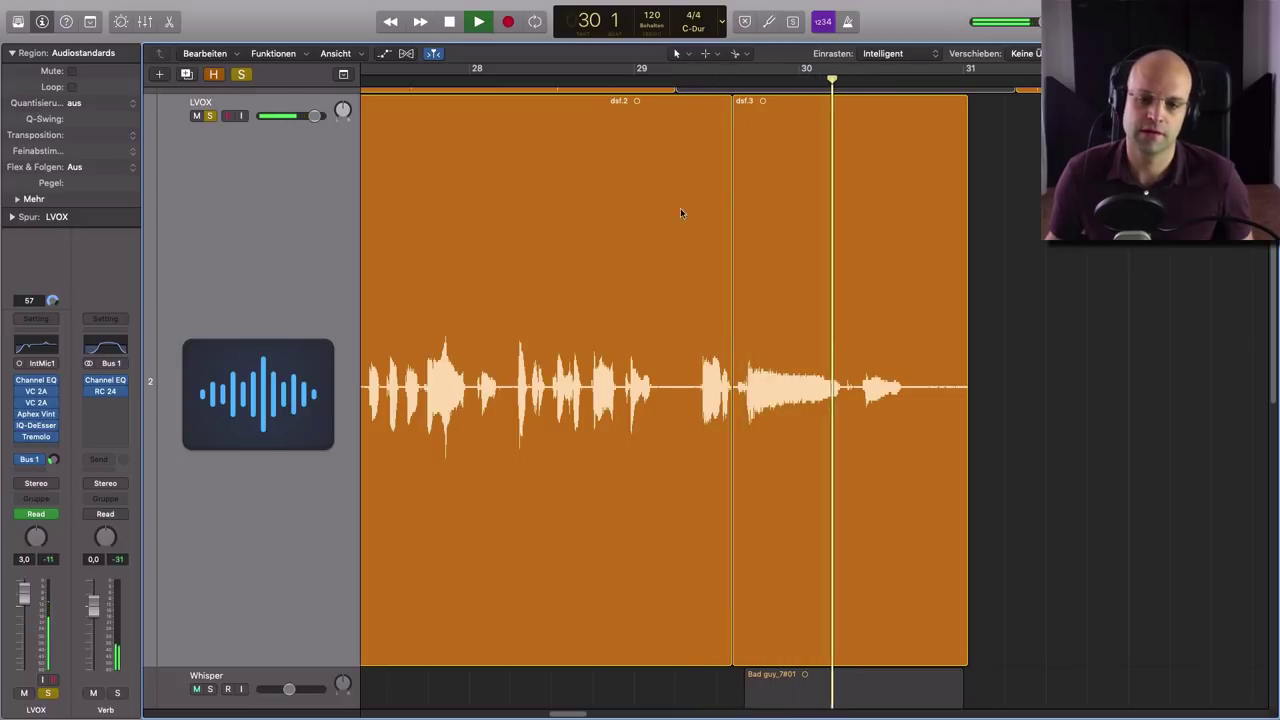
{"action": "key", "text": "space"}
Show the track automation and open the LVOX Tremolo, placing its window over the arrangement near the automation curve.
{"action": "scroll", "coordinate": [671, 478], "scroll_direction": "down", "scroll_amount": 1}
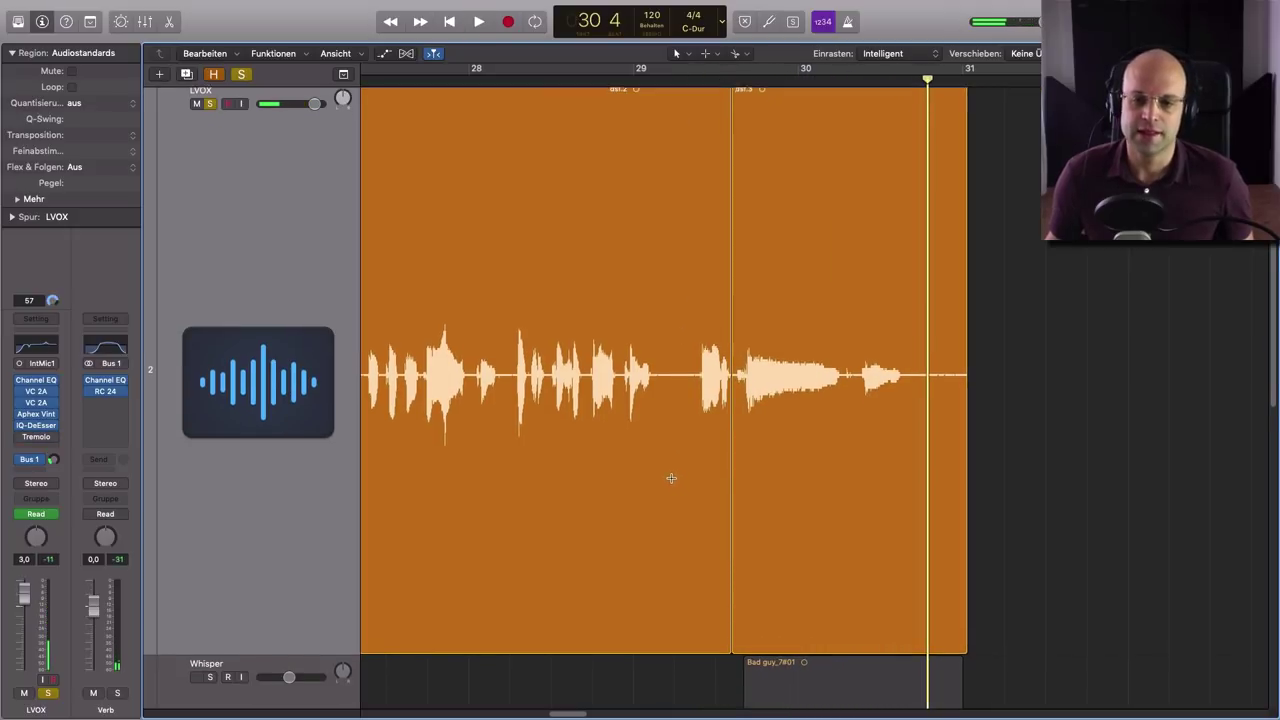
{"action": "scroll", "coordinate": [680, 479], "scroll_direction": "down", "scroll_amount": 2}
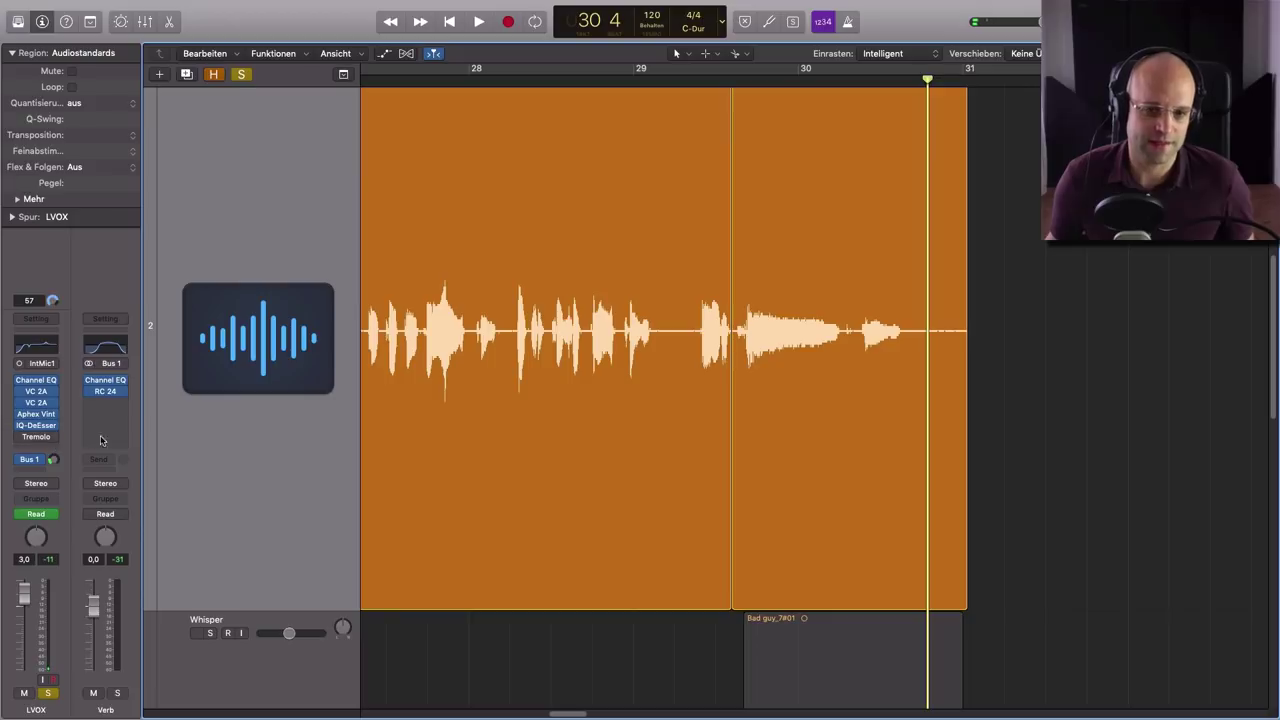
{"action": "key", "text": "a"}
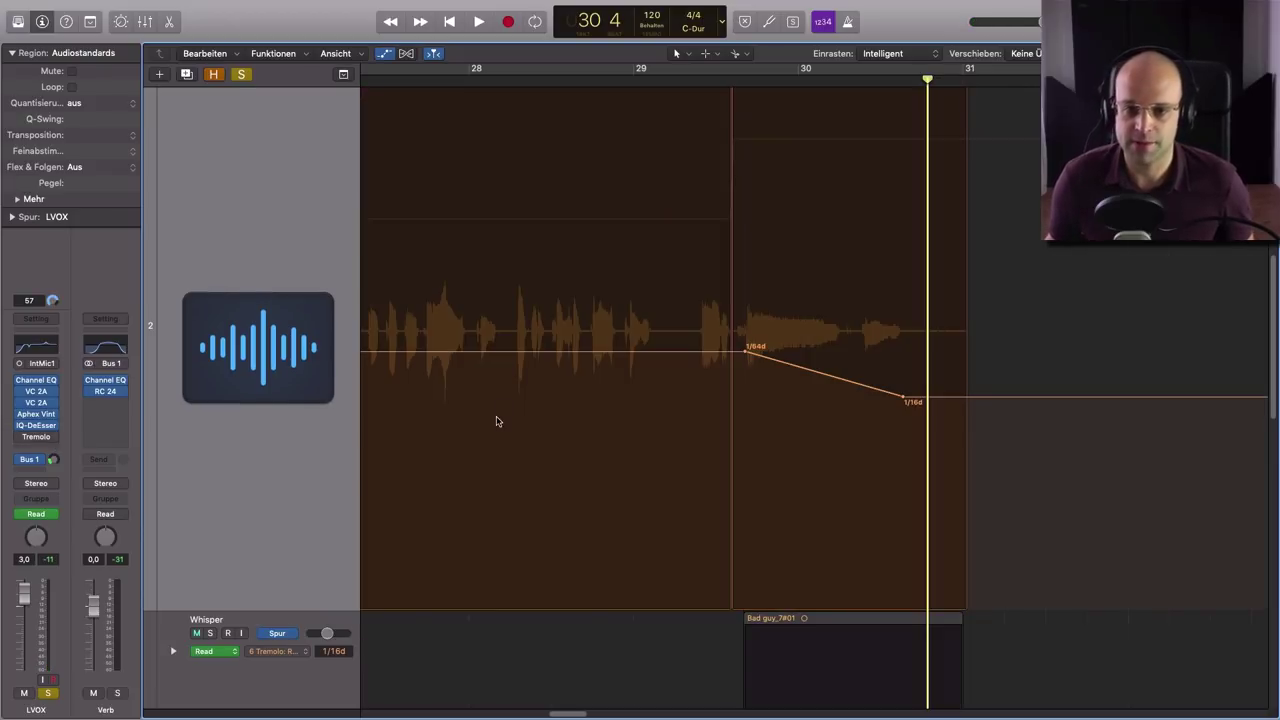
{"action": "left_click", "coordinate": [36, 437]}
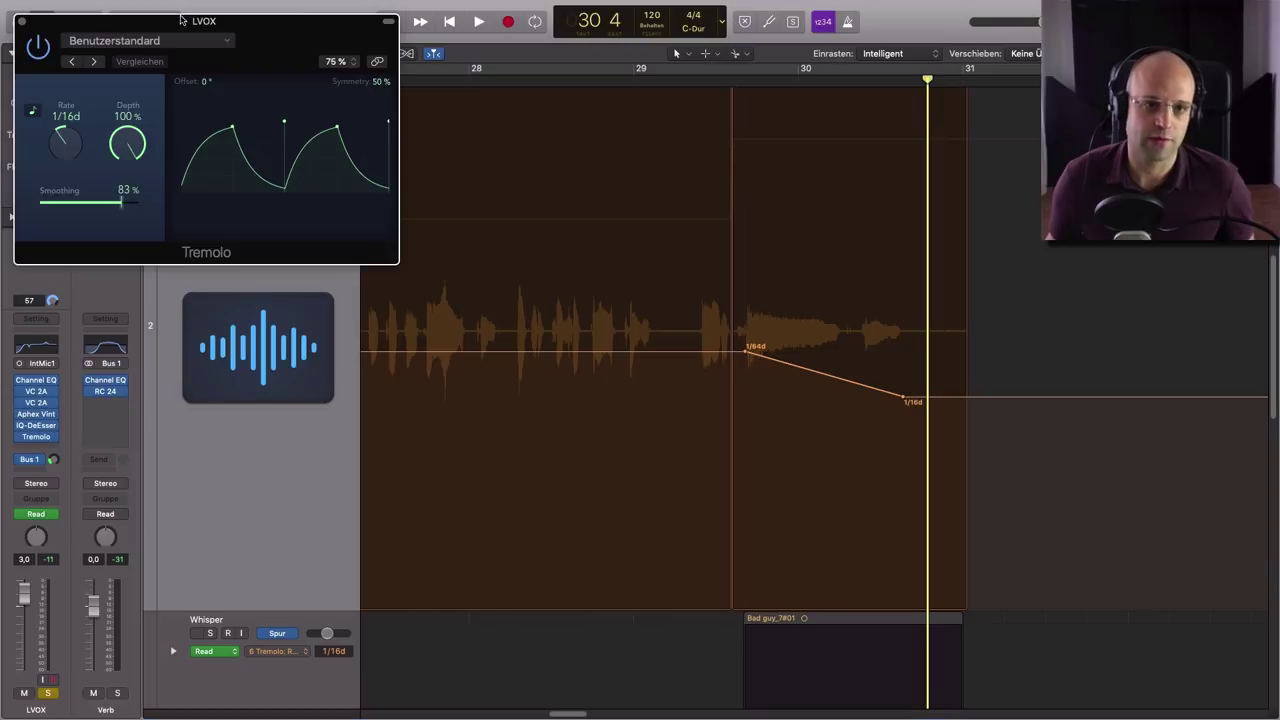
{"action": "left_click_drag", "start_coordinate": [250, 29], "coordinate": [523, 300]}
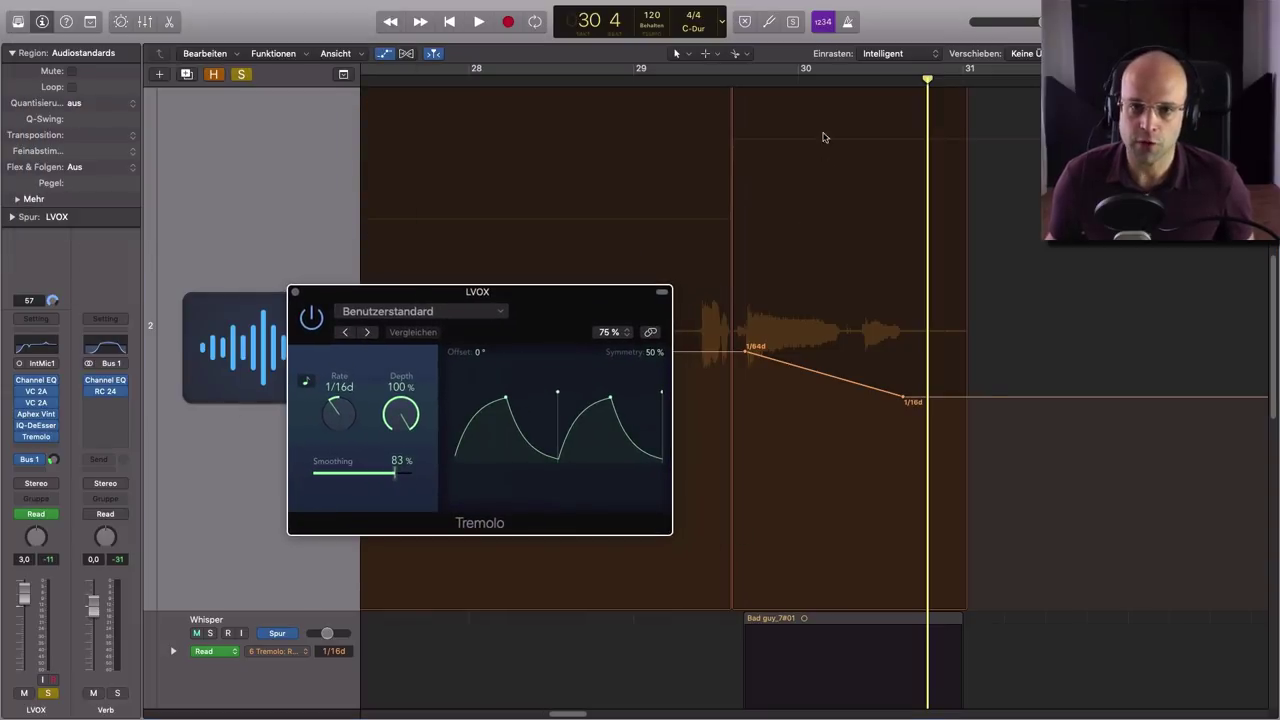
Play the LVOX ending from bar 29 beat 3 and watch the Tremolo rate follow its automation.
{"action": "left_click", "coordinate": [757, 80]}
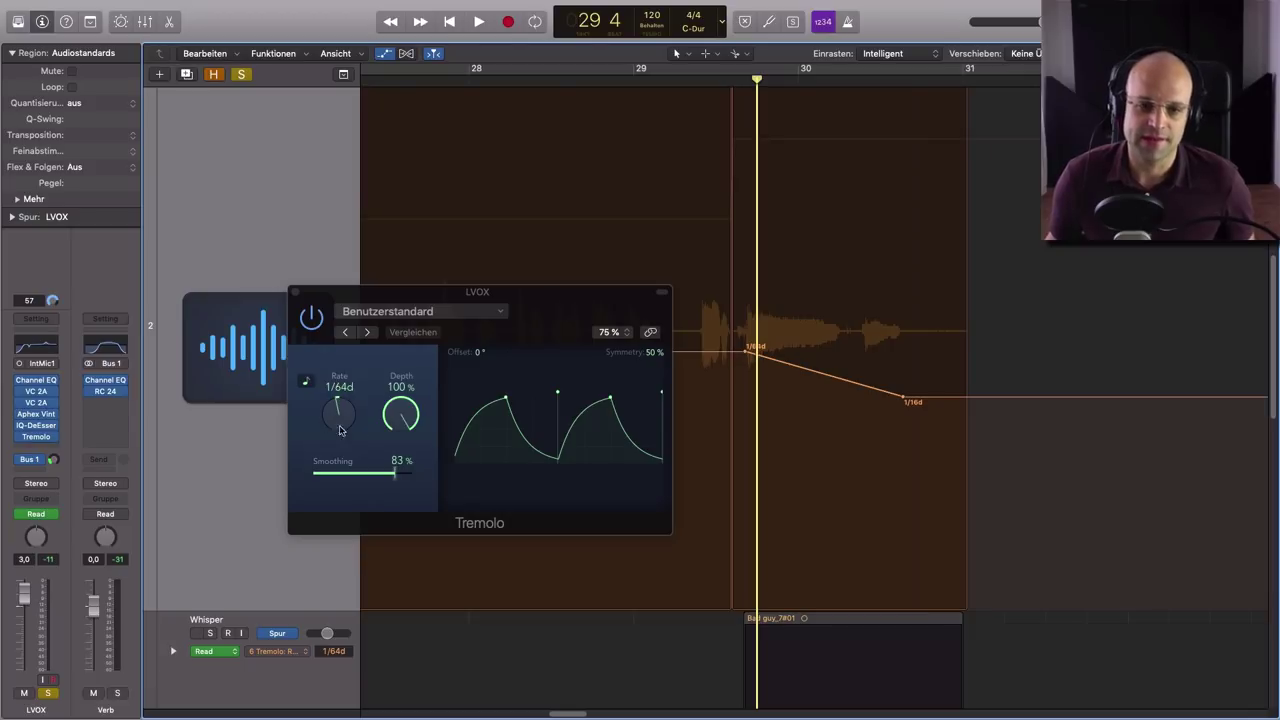
{"action": "left_click", "coordinate": [735, 80]}
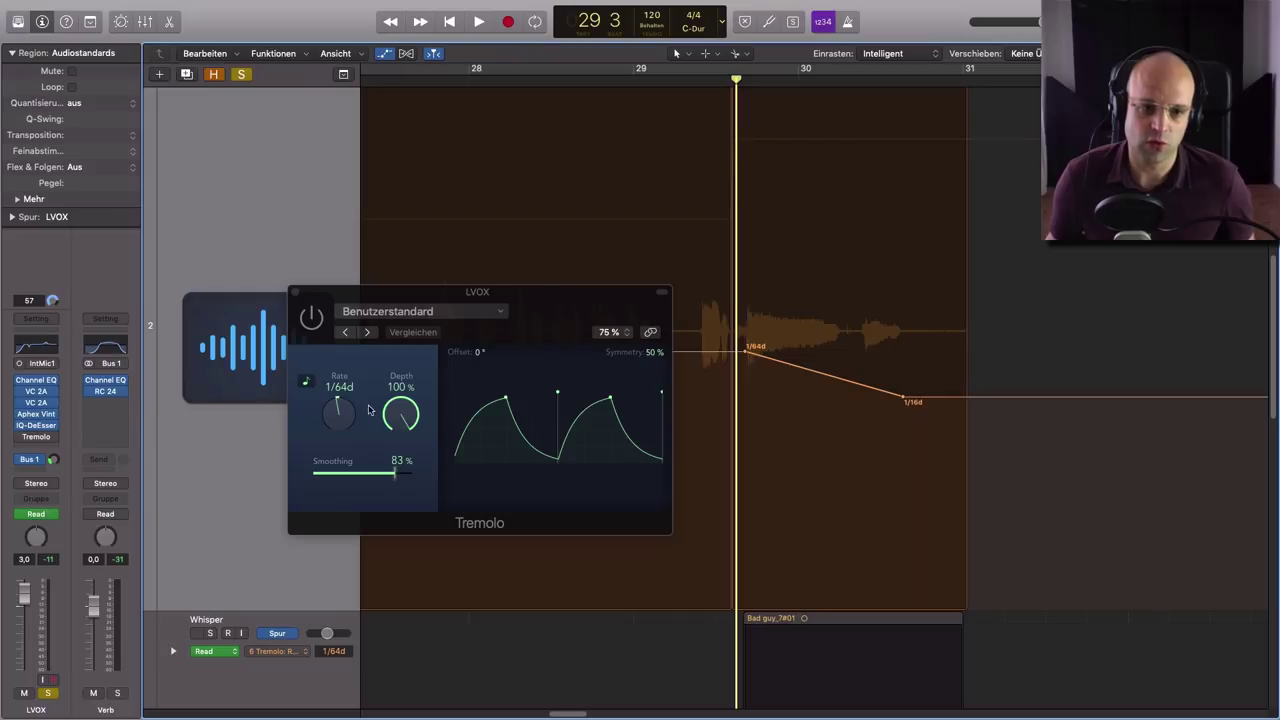
{"action": "key", "text": "space"}
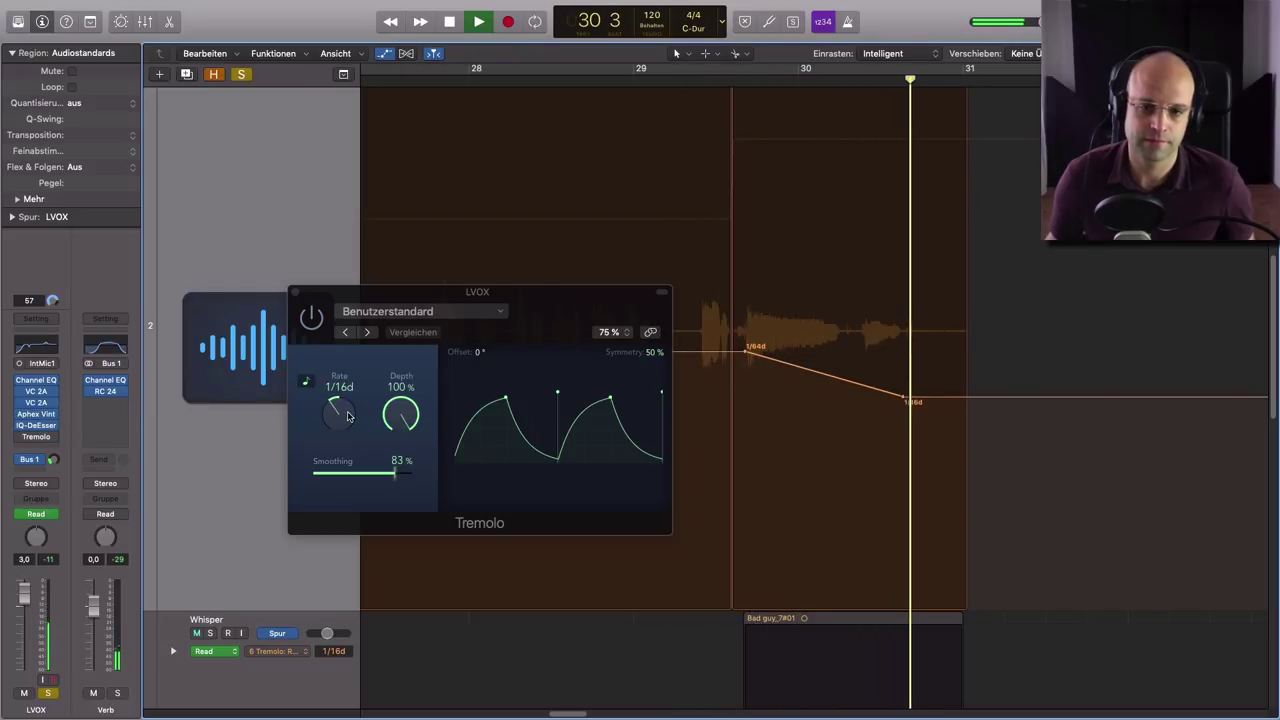
{"action": "key", "text": "space"}
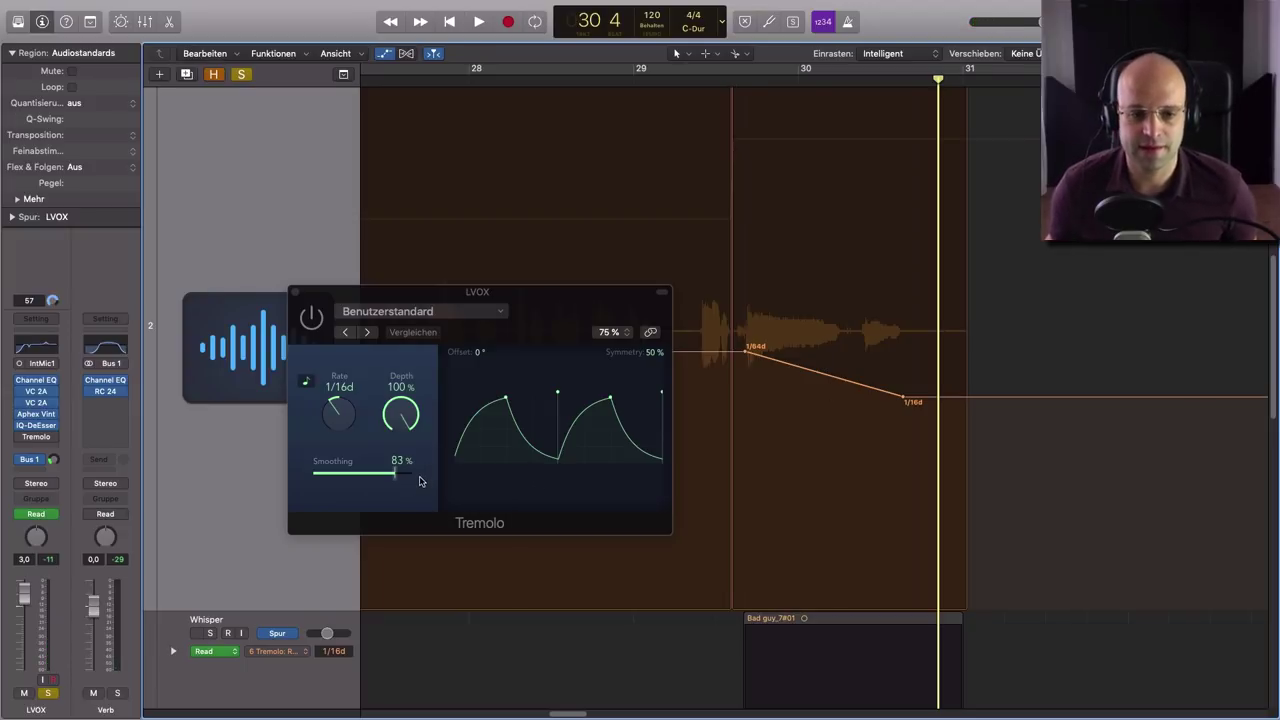
Try a Tremolo depth of about 32 % on the LVOX ending, then undo it and replay the passage for comparison.
{"action": "left_click_drag", "start_coordinate": [549, 300], "coordinate": [557, 267]}
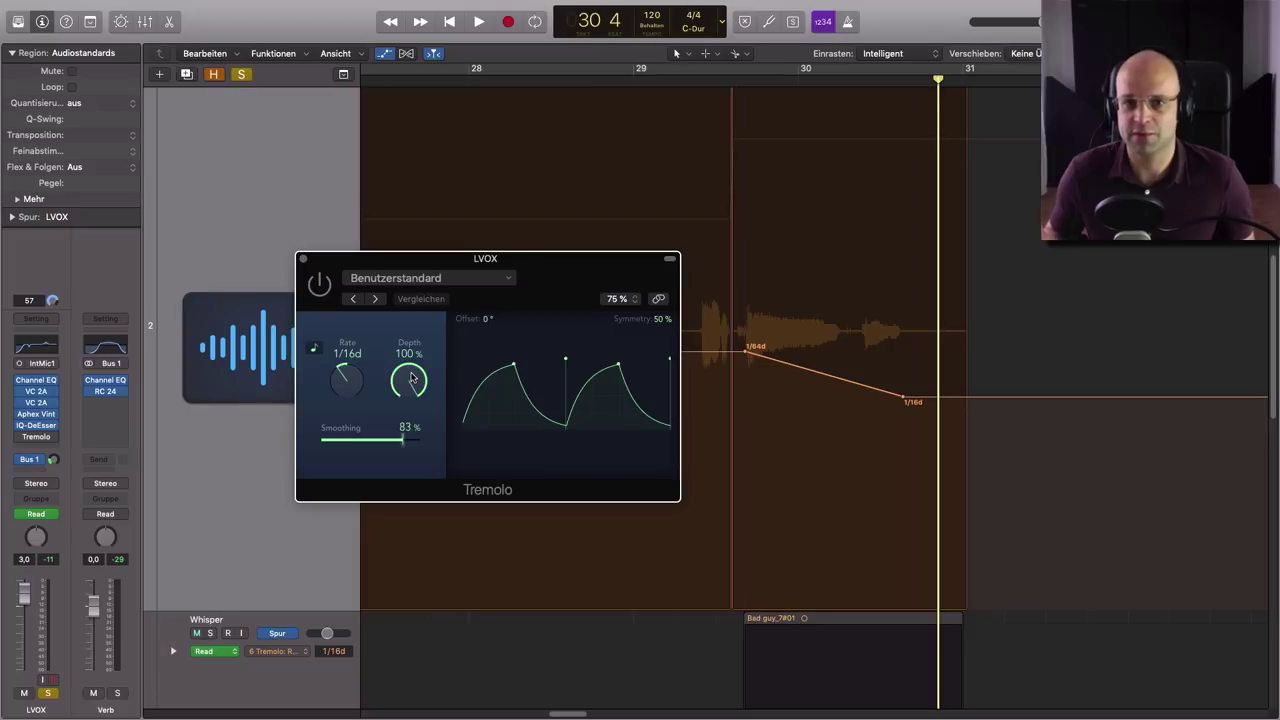
{"action": "left_click_drag", "start_coordinate": [411, 377], "coordinate": [425, 509]}
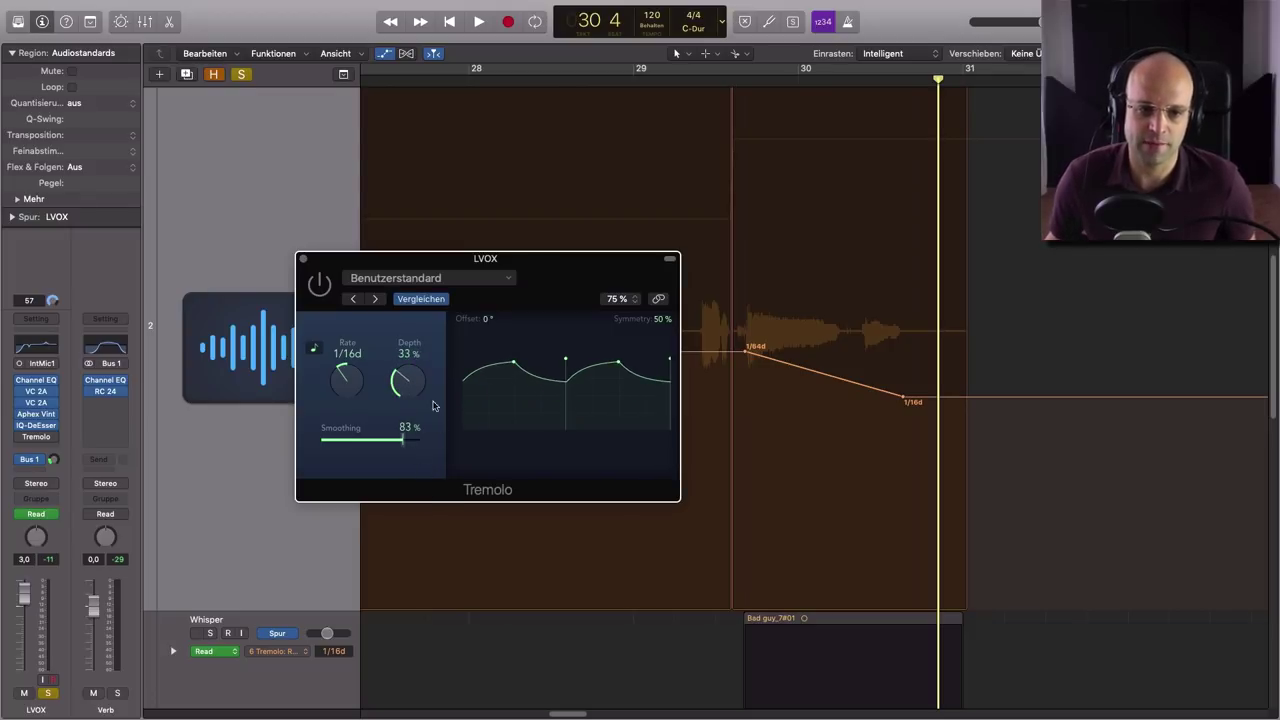
{"action": "double_click", "coordinate": [715, 84]}
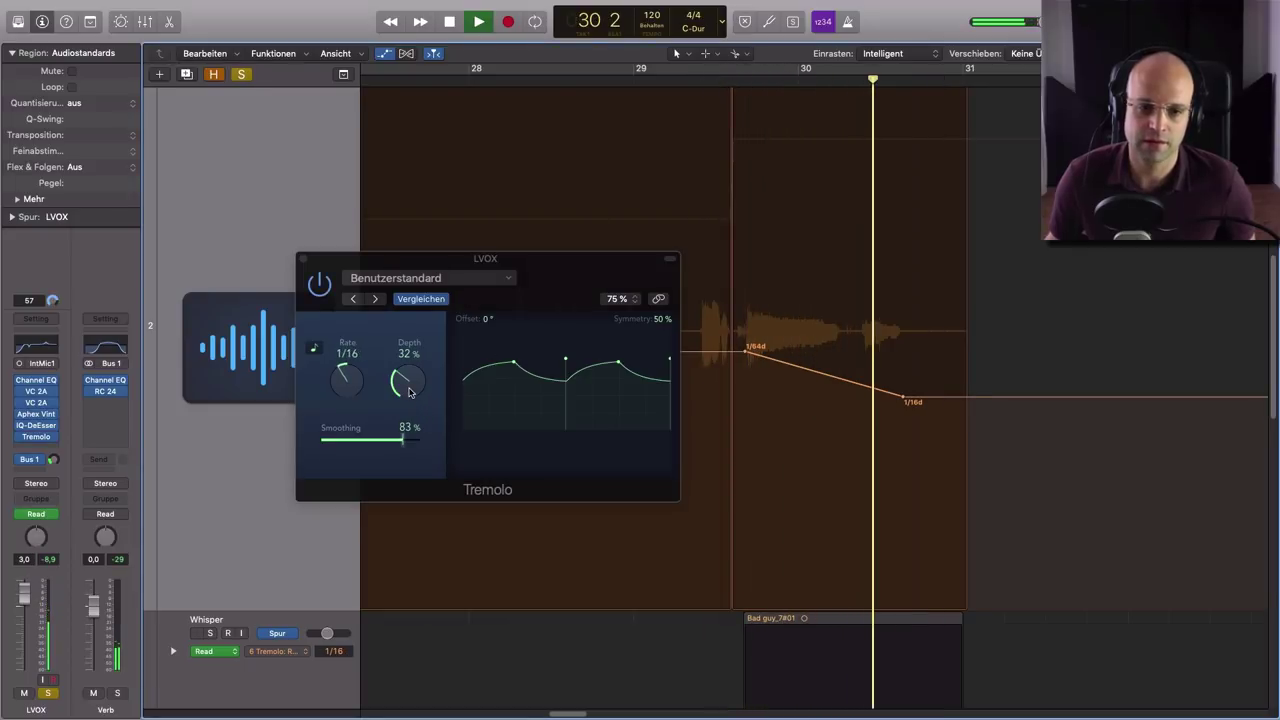
{"action": "key", "text": "space"}
{"action": "key", "text": "super+z"}
{"action": "double_click", "coordinate": [716, 84]}
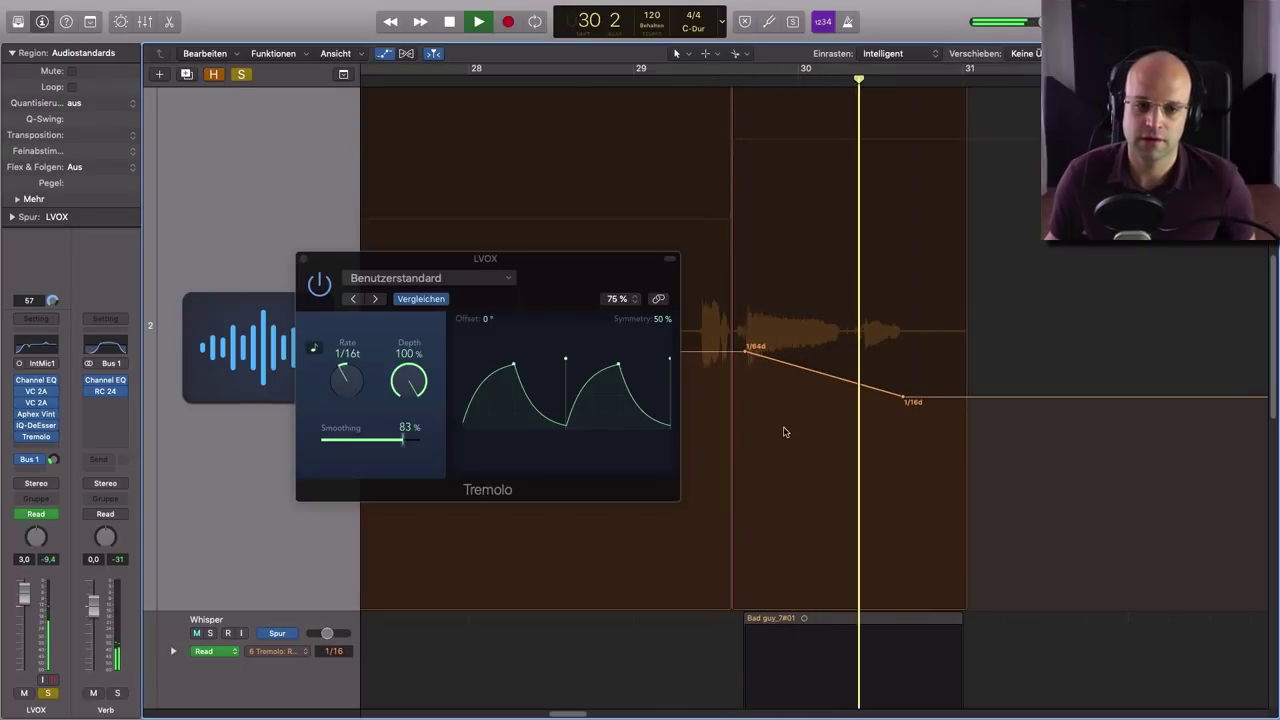
{"action": "key", "text": "space"}
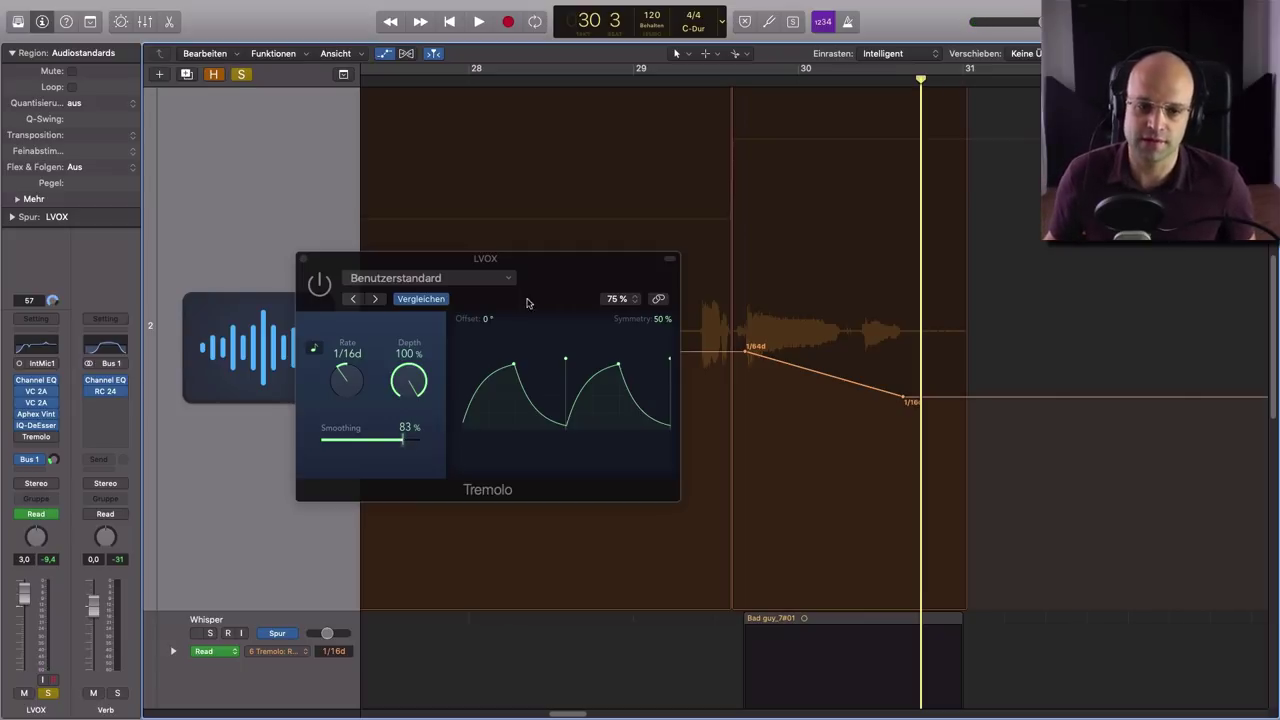
Try a Tremolo smoothing of 8 % and play the LVOX ending from bar 29 with it.
{"action": "left_click_drag", "start_coordinate": [401, 444], "coordinate": [332, 444]}
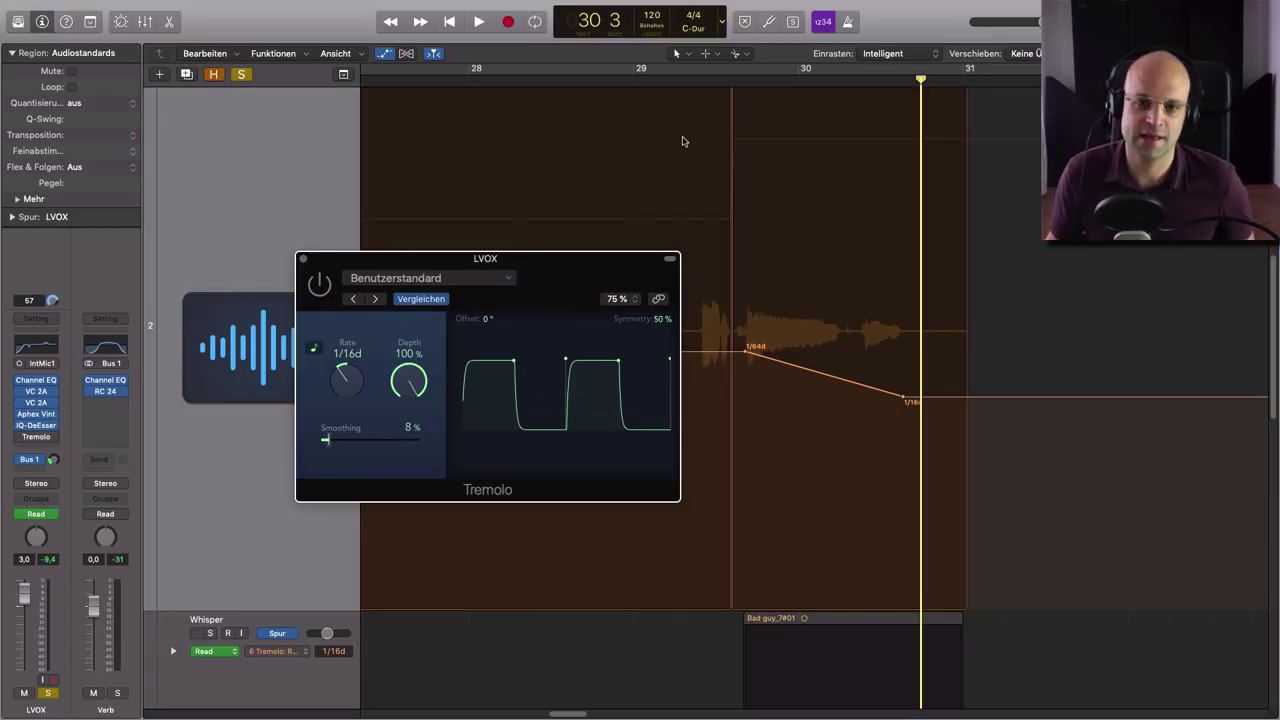
{"action": "double_click", "coordinate": [697, 85]}
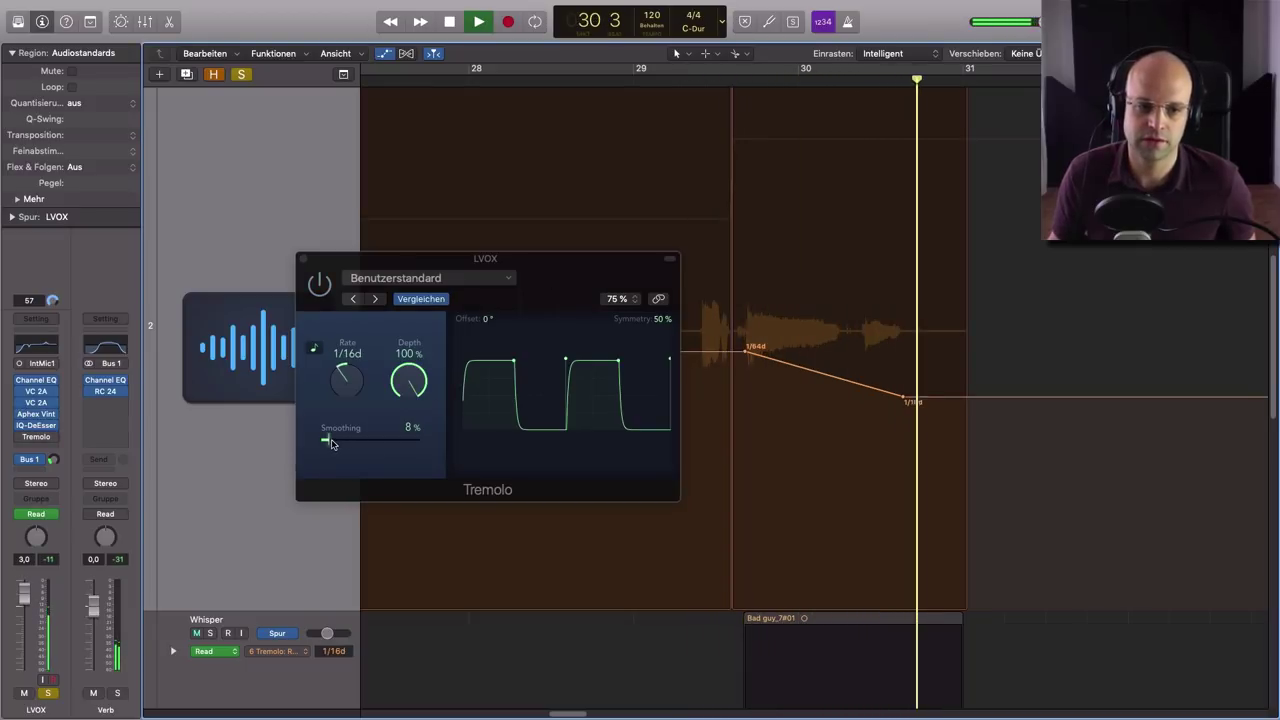
{"action": "key", "text": "space"}
Set the Tremolo smoothing to about 81 % and replay the LVOX ending from bar 29.
{"action": "left_click", "coordinate": [390, 445]}
{"action": "left_click_drag", "start_coordinate": [390, 447], "coordinate": [401, 447]}
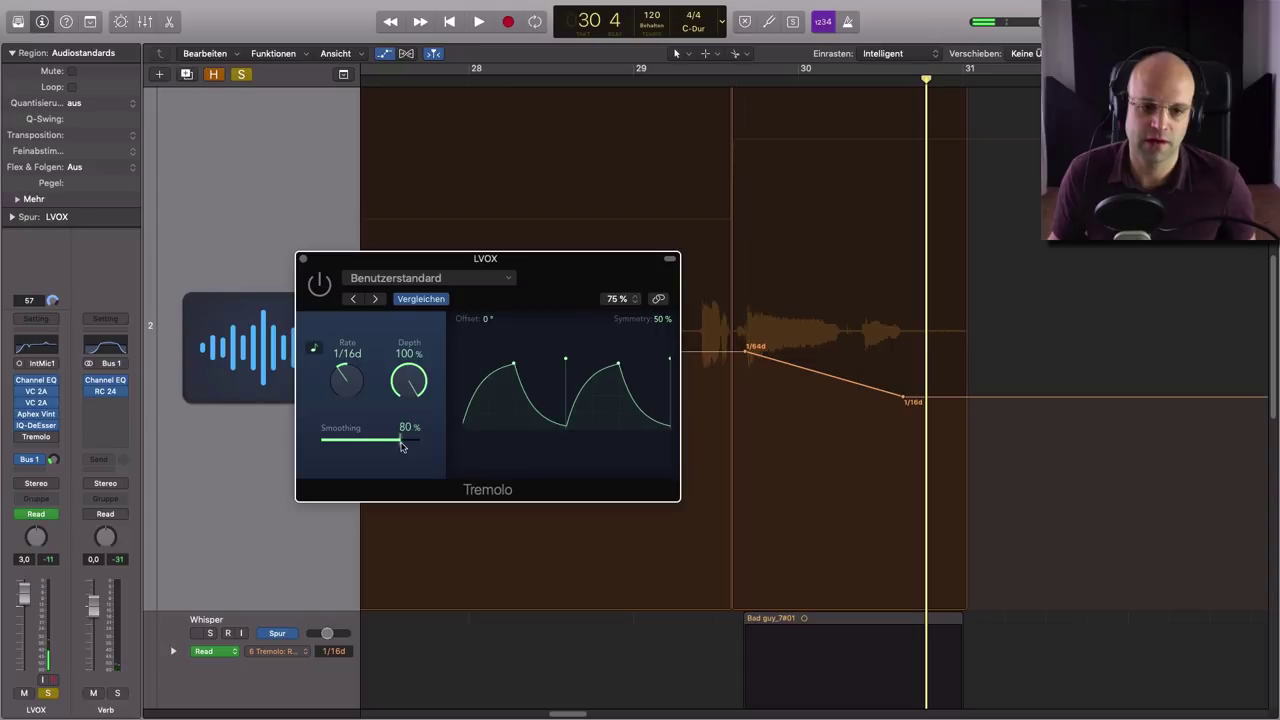
{"action": "double_click", "coordinate": [693, 85]}
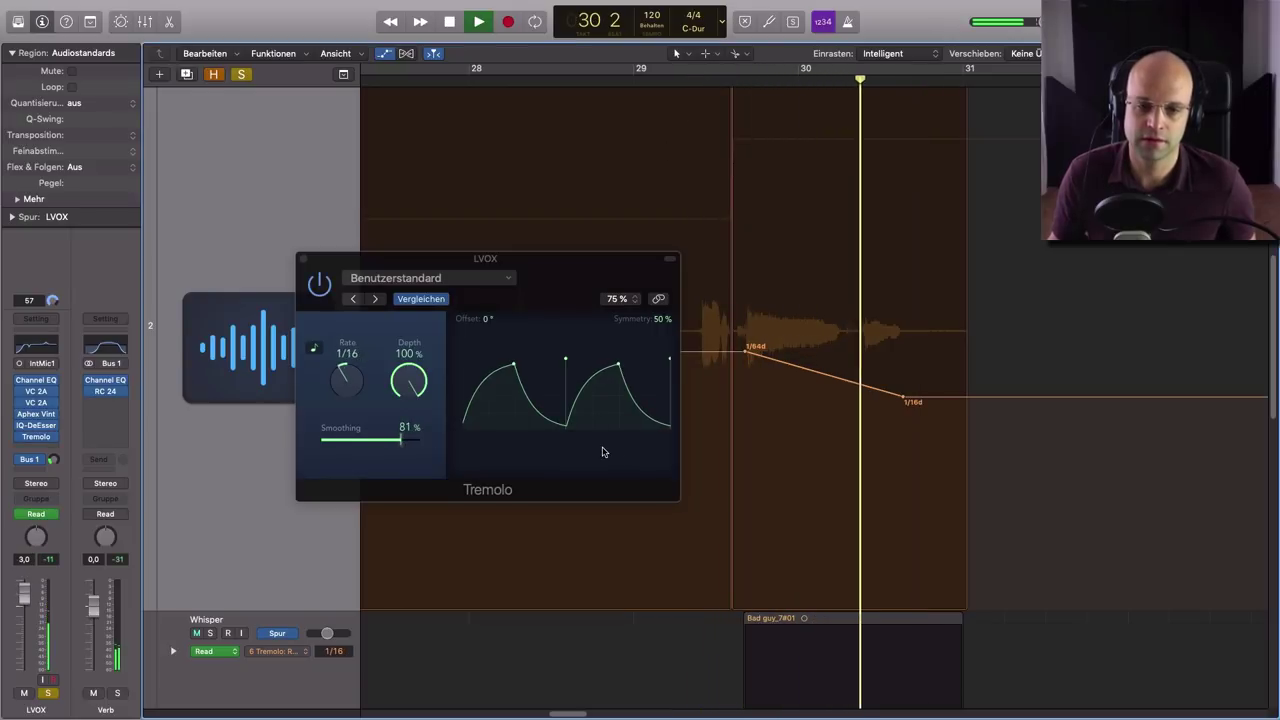
{"action": "key", "text": "space"}
Solo the Whisper track alongside LVOX and play the ending where its region enters.
{"action": "scroll", "coordinate": [200, 645], "scroll_direction": "down", "scroll_amount": 1}
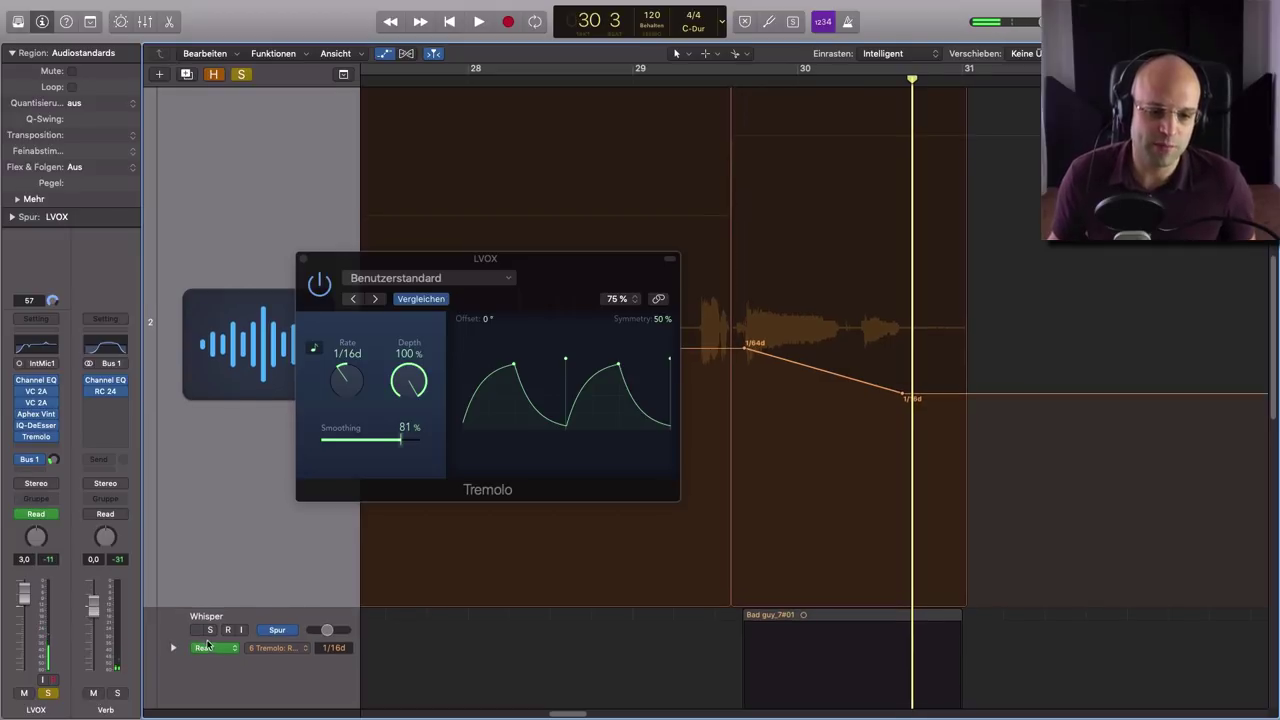
{"action": "left_click", "coordinate": [210, 630]}
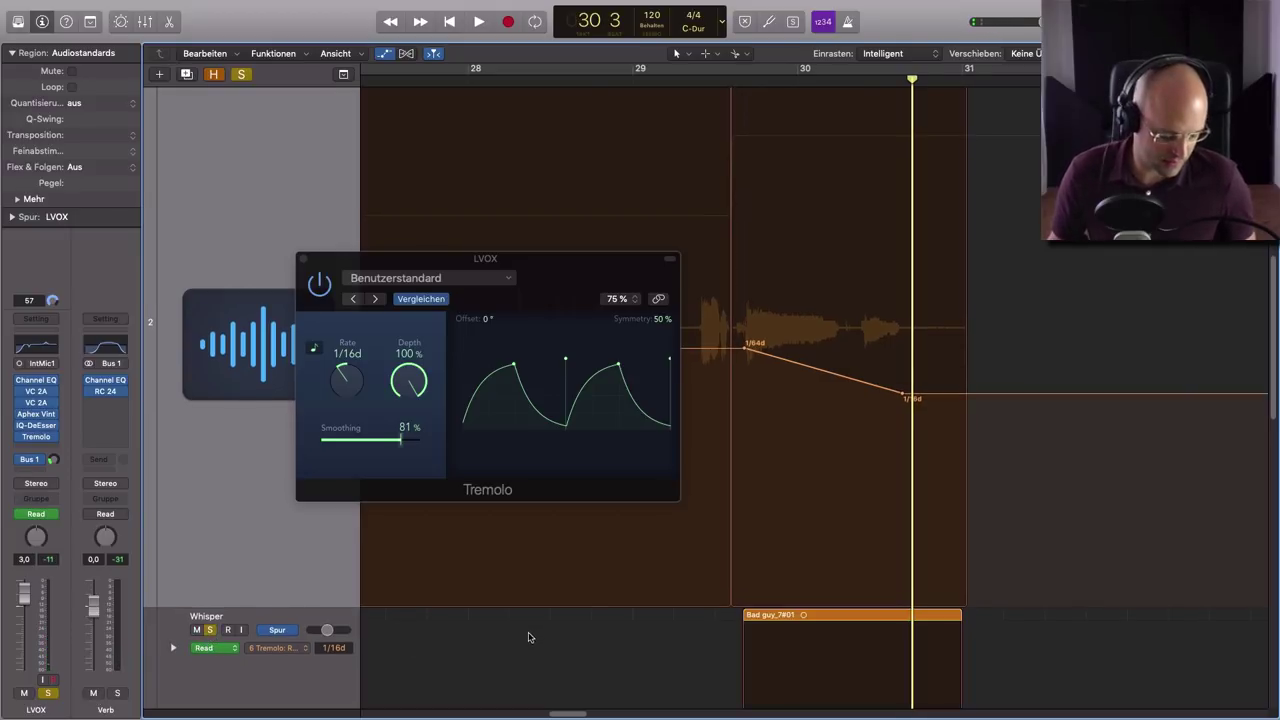
{"action": "scroll", "coordinate": [530, 637], "scroll_direction": "down", "scroll_amount": 5}
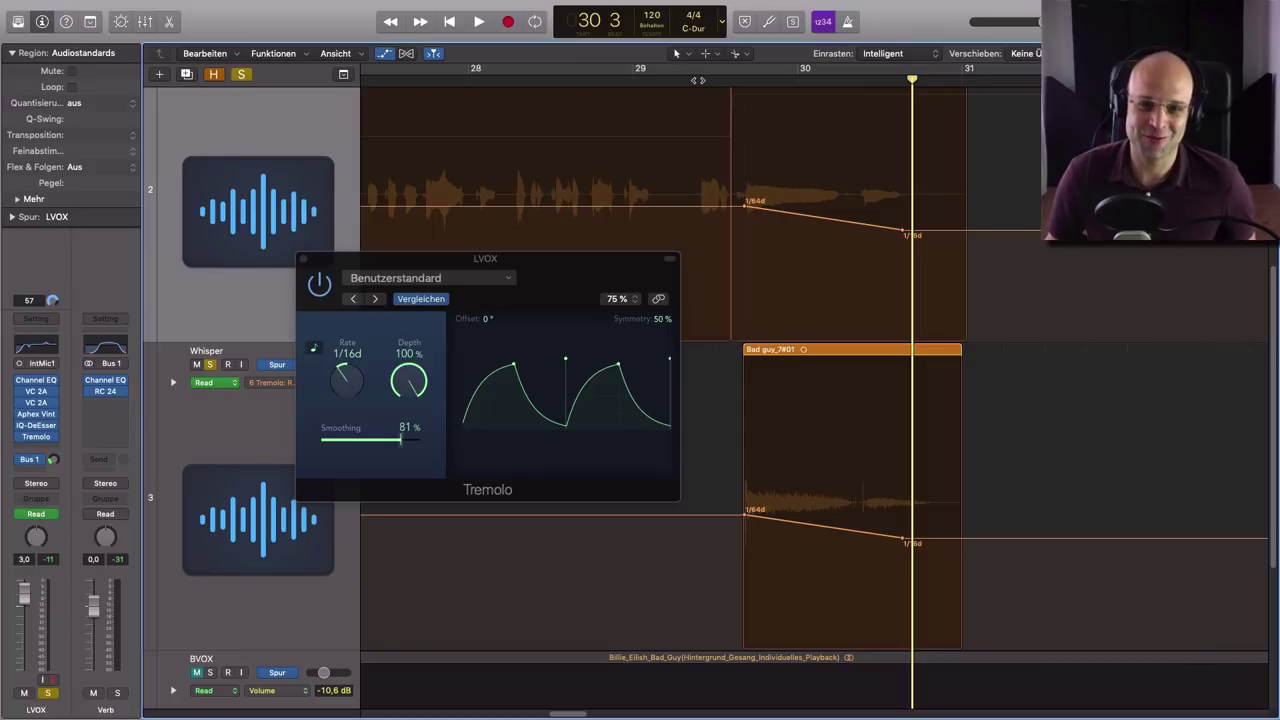
{"action": "key", "text": "space"}
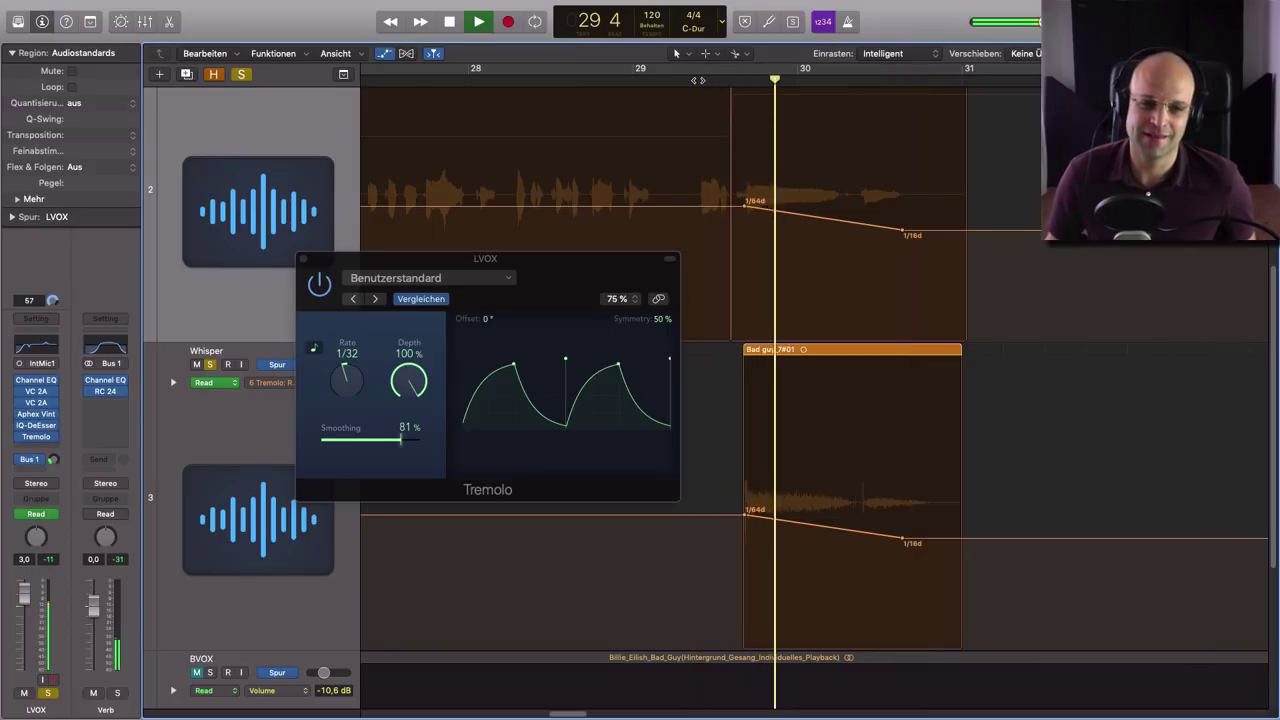
{"action": "key", "text": "space"}
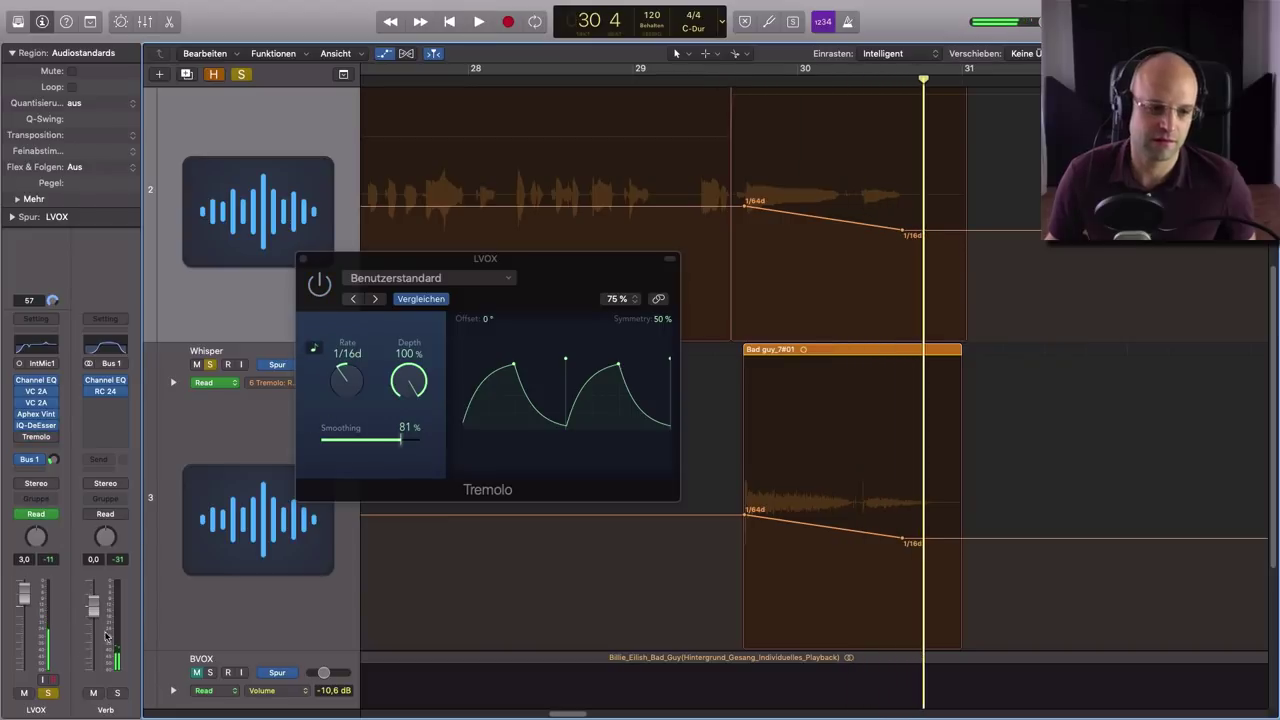
Raise the Whisper track's volume to -3.5 dB and replay the ending from about bar 29.
{"action": "left_click", "coordinate": [239, 587]}
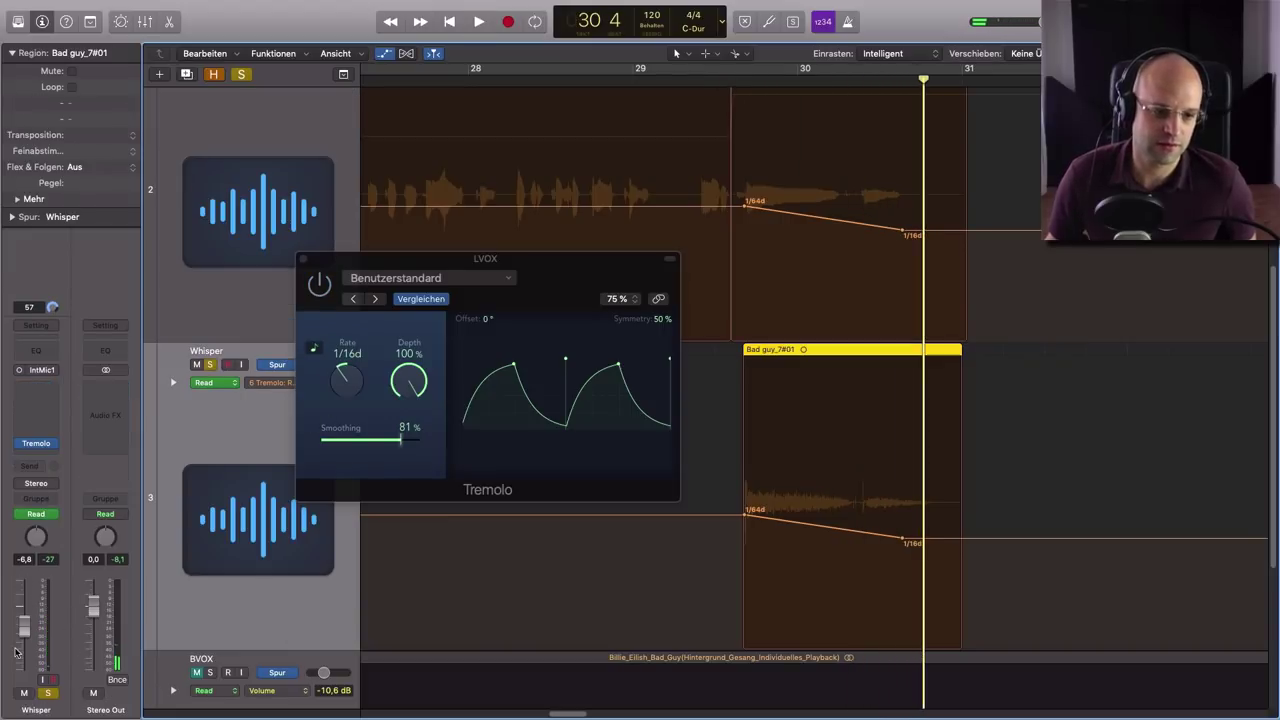
{"action": "left_click_drag", "start_coordinate": [24, 626], "coordinate": [24, 613]}
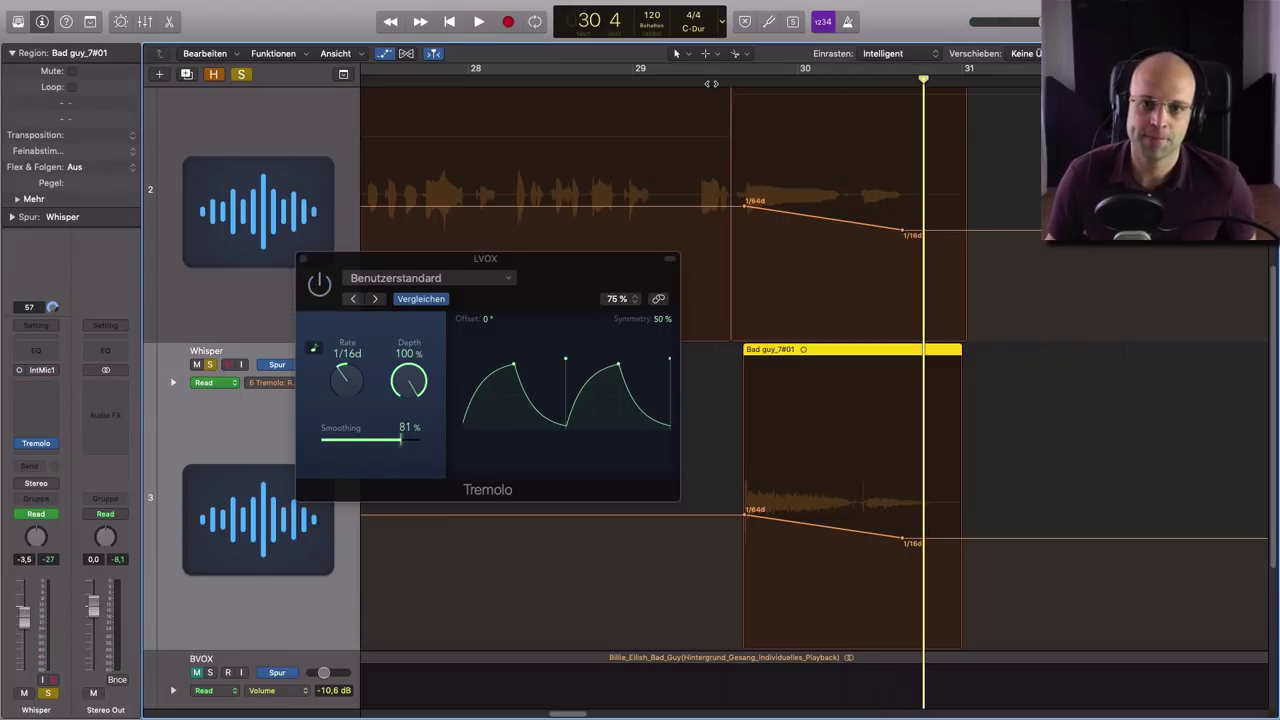
{"action": "left_click", "coordinate": [712, 83]}
{"action": "key", "text": "space"}
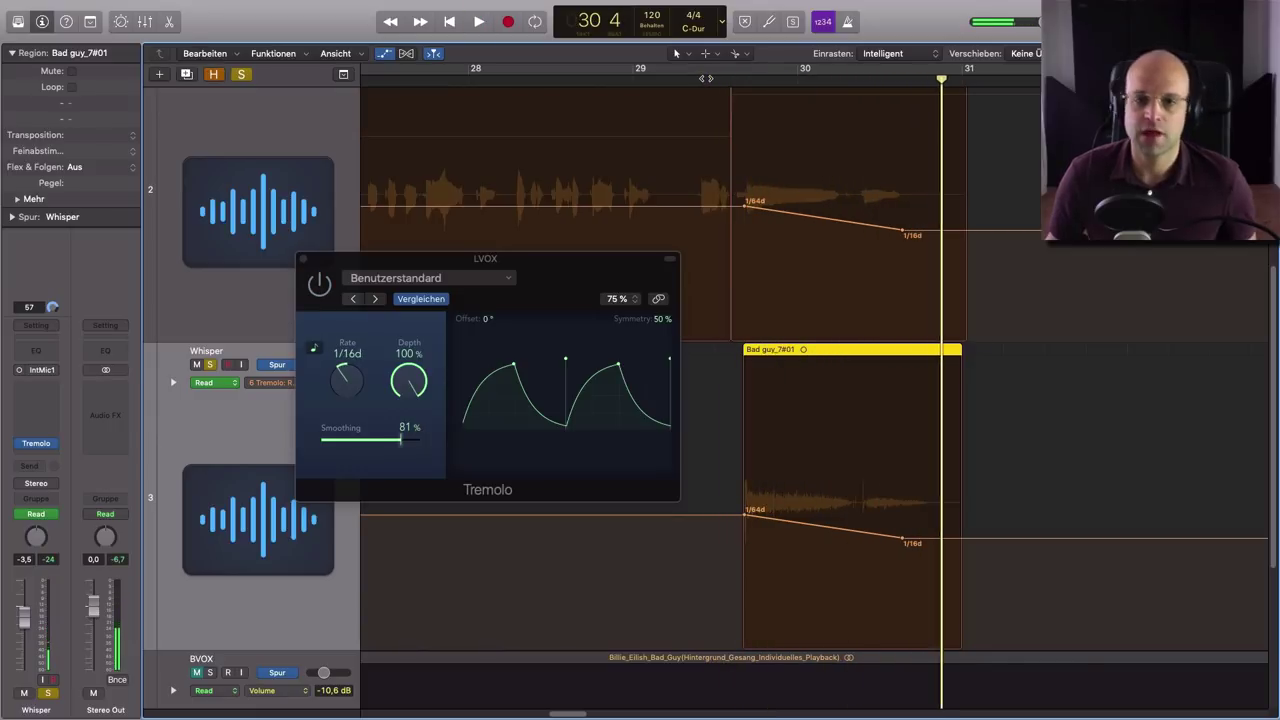
{"action": "key", "text": "space"}
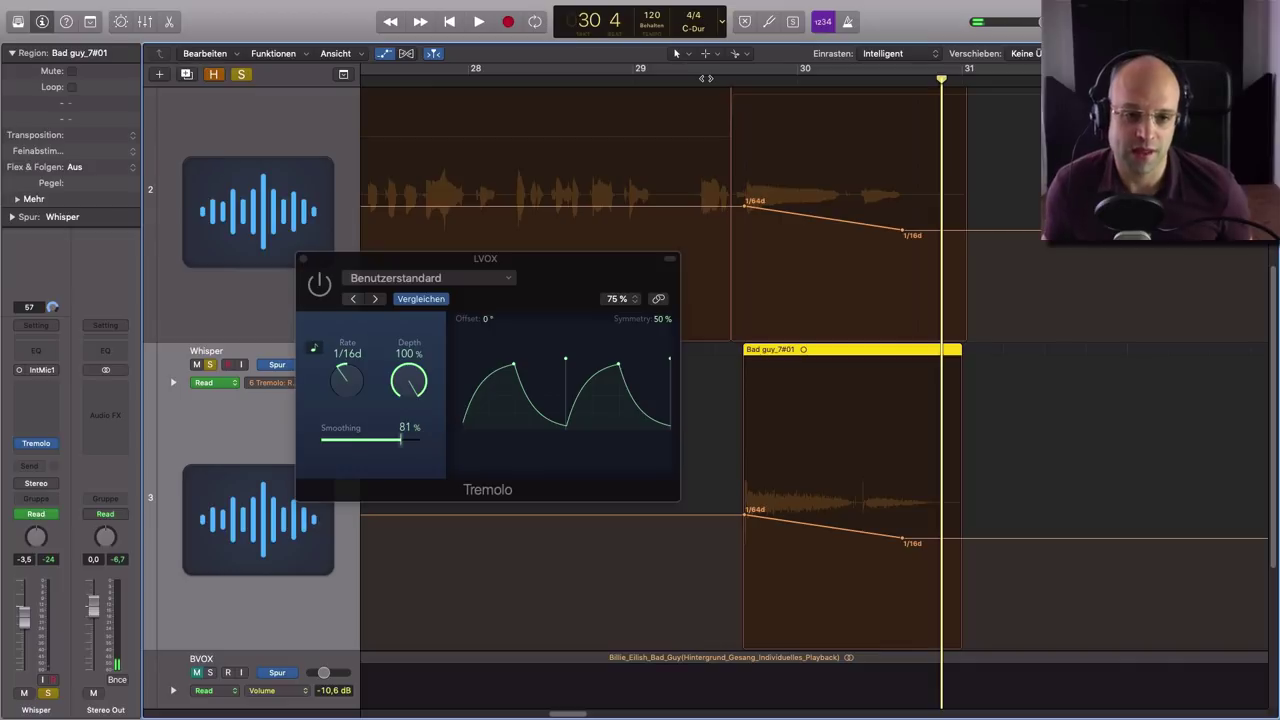